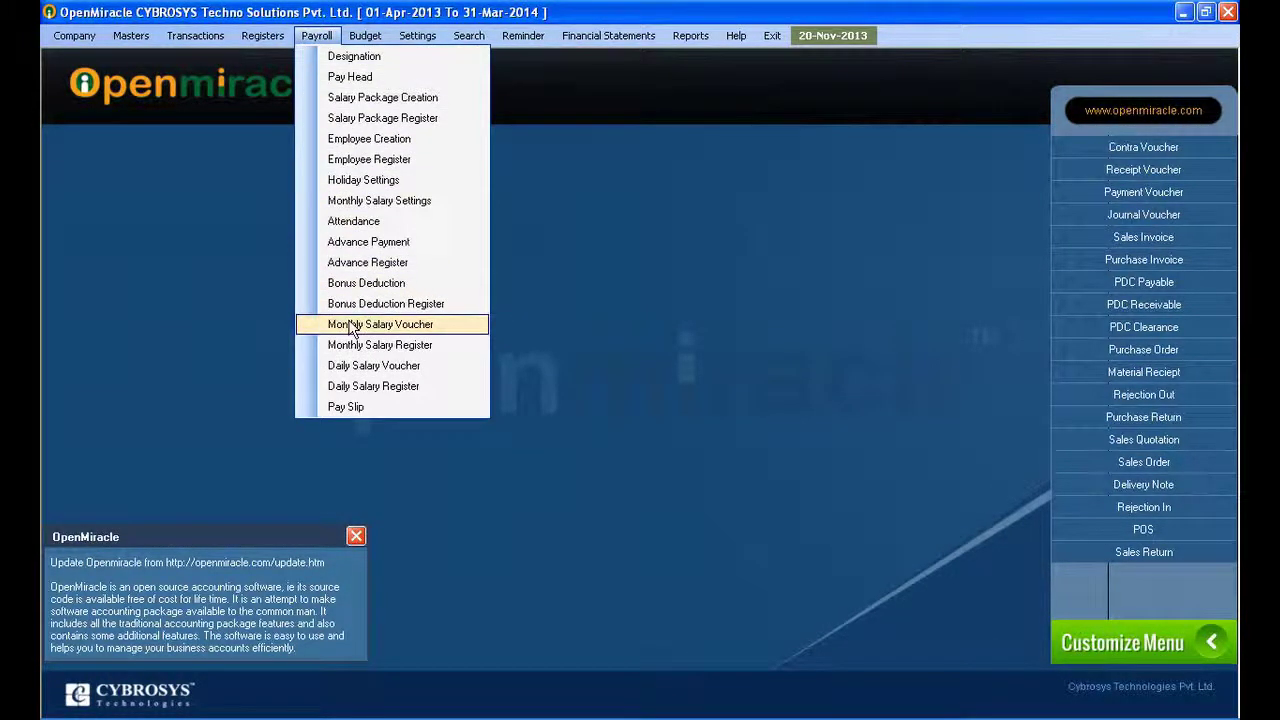
Open Monthly Salary Settings and set the salary month to September 2013.
click(360, 203)
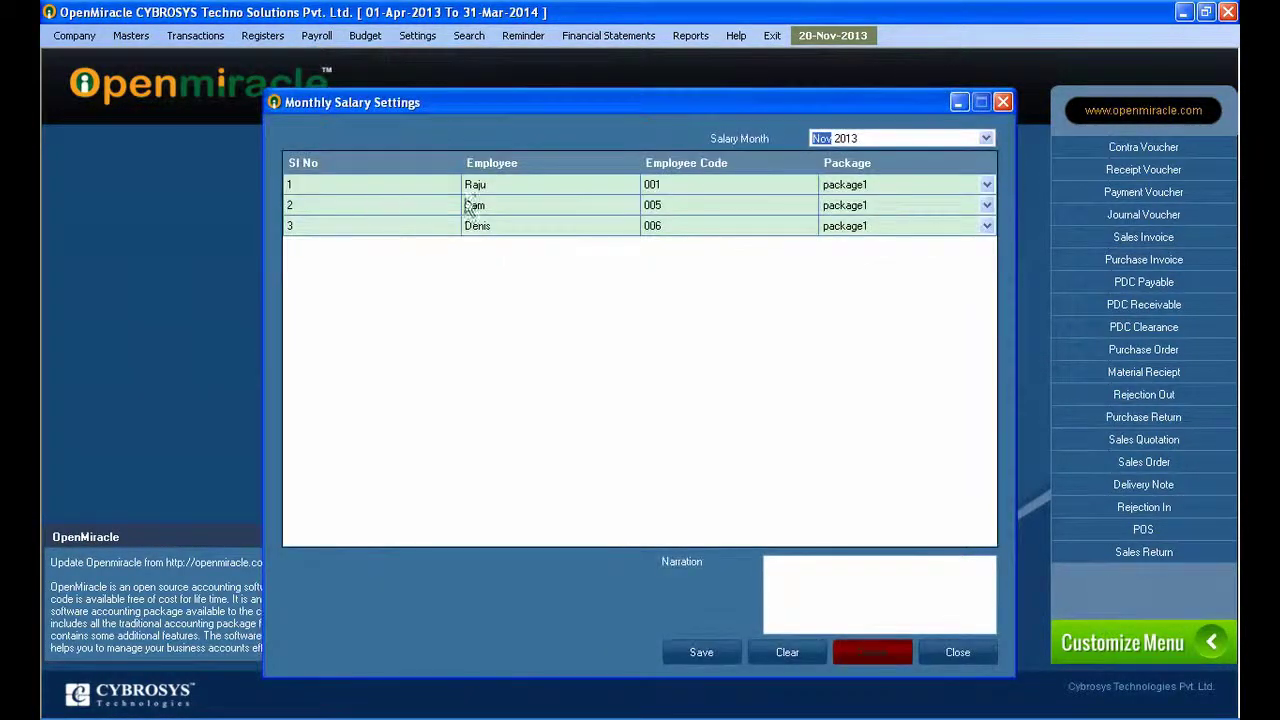
click(985, 139)
click(893, 163)
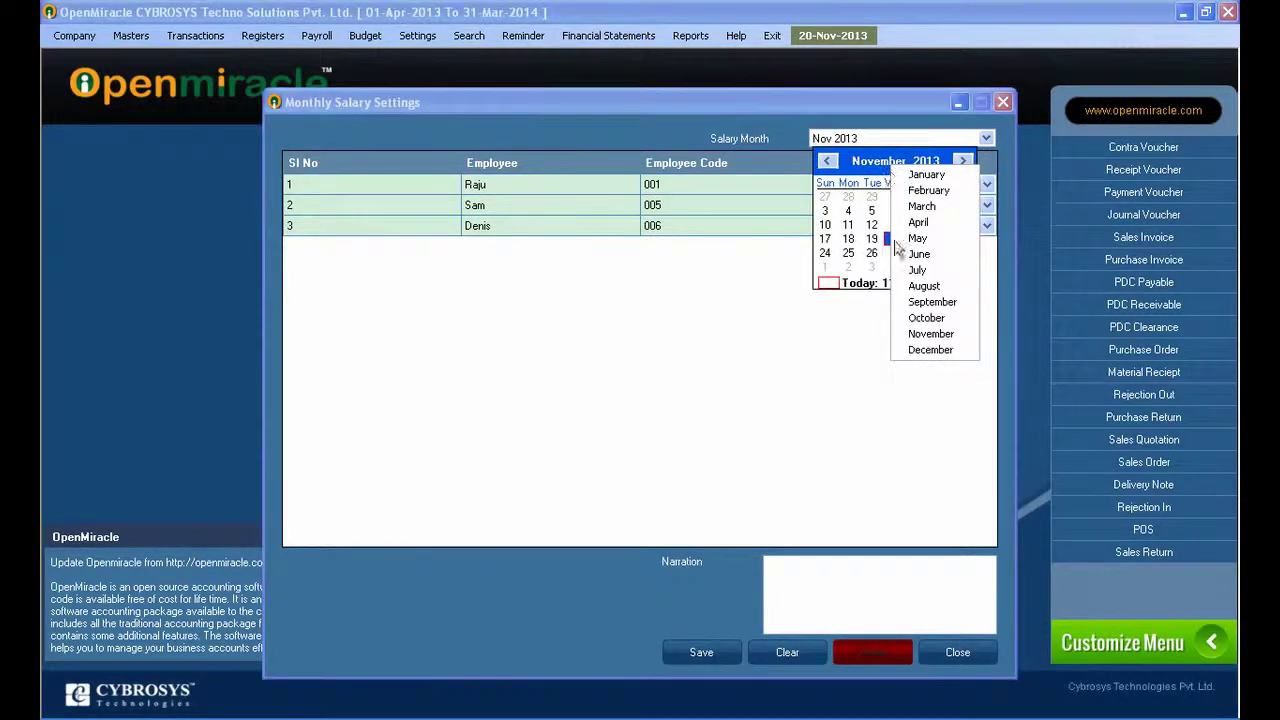
click(914, 300)
click(784, 312)
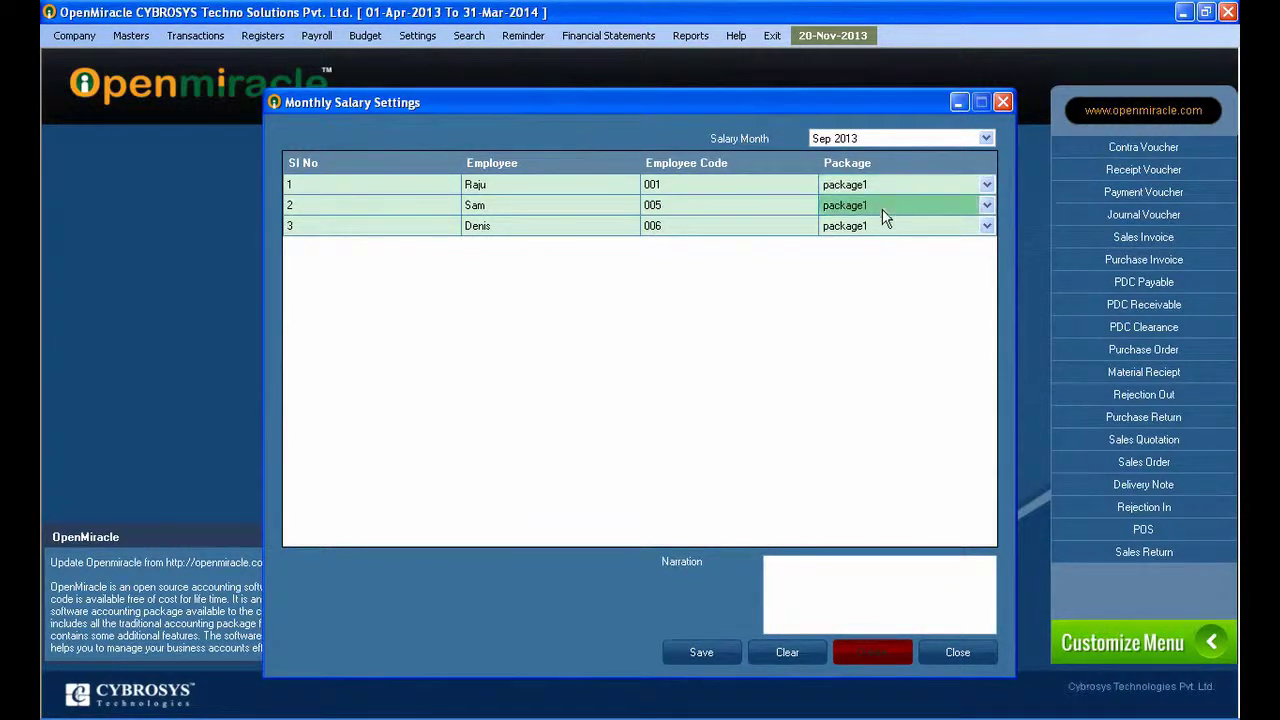
Save the Sep 2013 settings with package1 for all three employees and confirm.
click(702, 652)
click(603, 421)
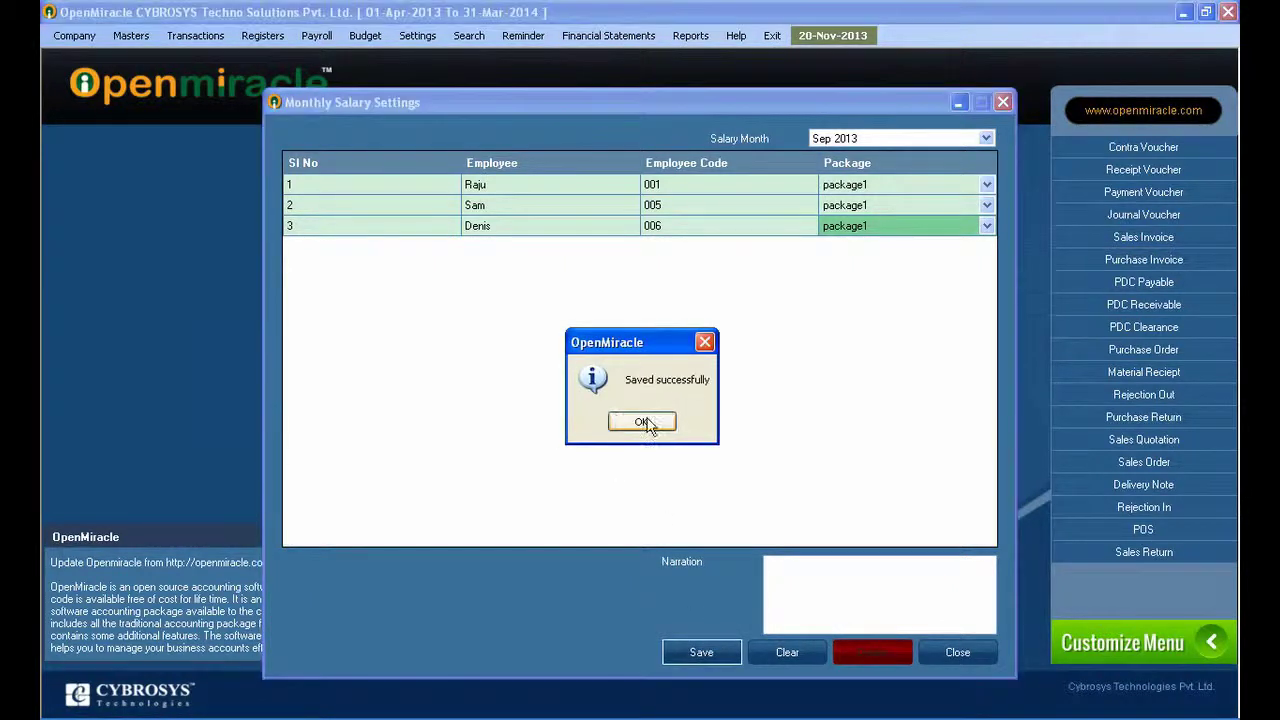
click(641, 422)
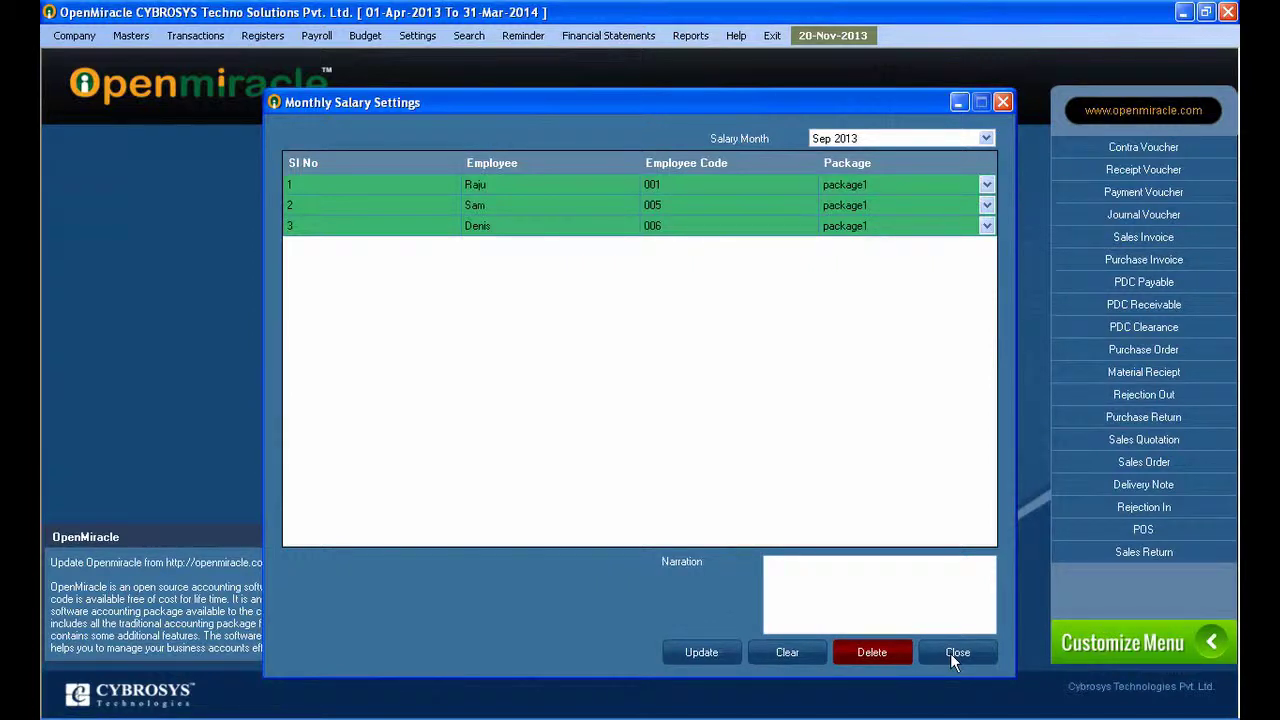
Assign Package4 to employees 001 and 006 in the salary settings grid.
click(848, 185)
click(878, 184)
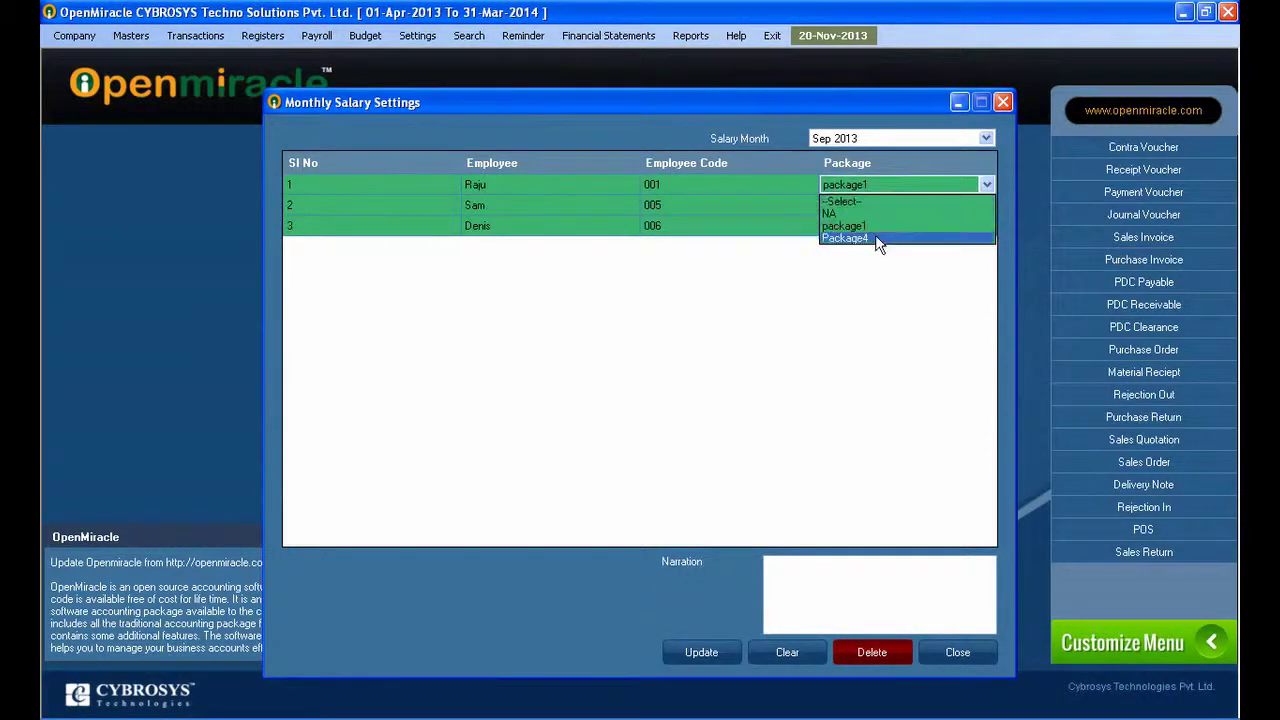
click(877, 239)
click(873, 227)
click(873, 228)
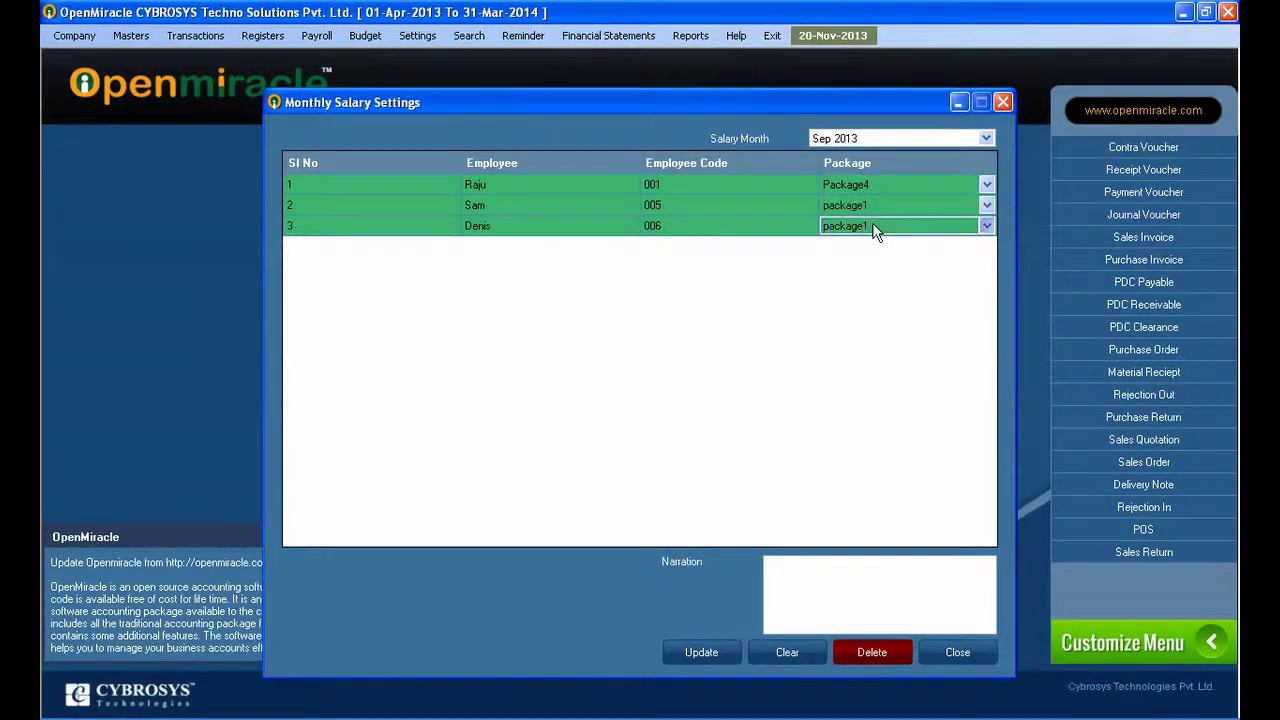
click(873, 228)
click(874, 280)
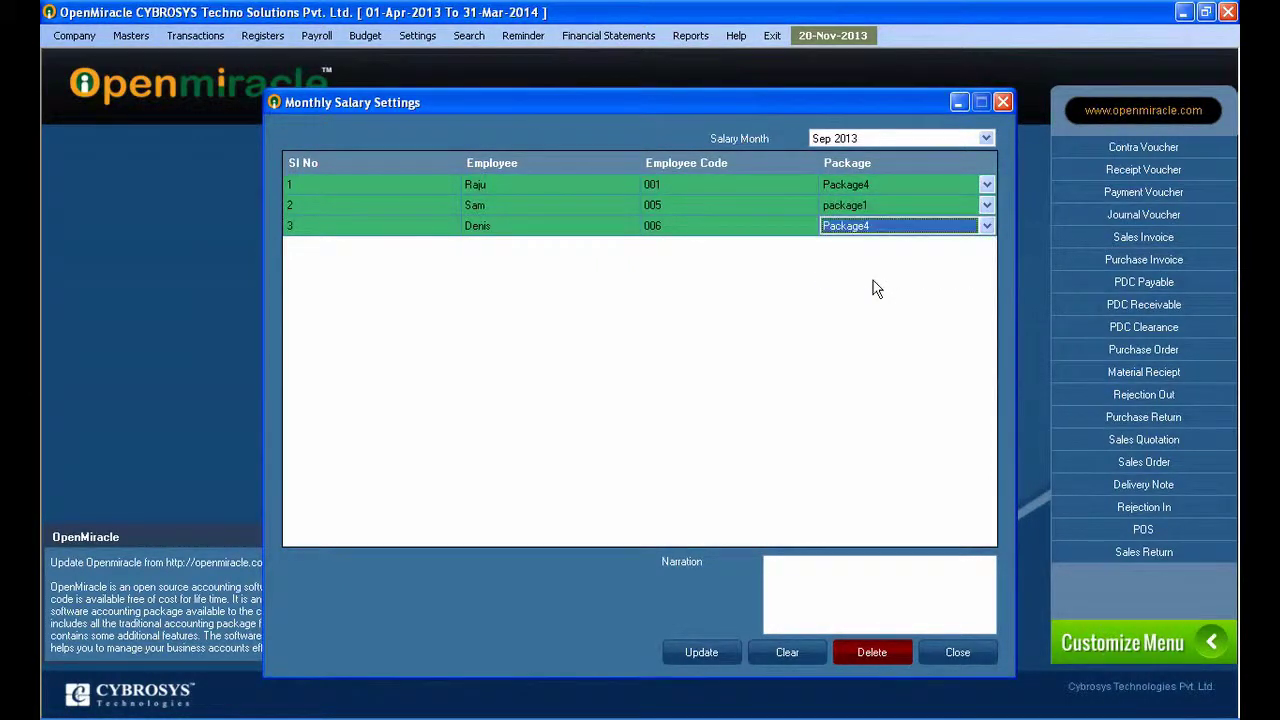
click(911, 203)
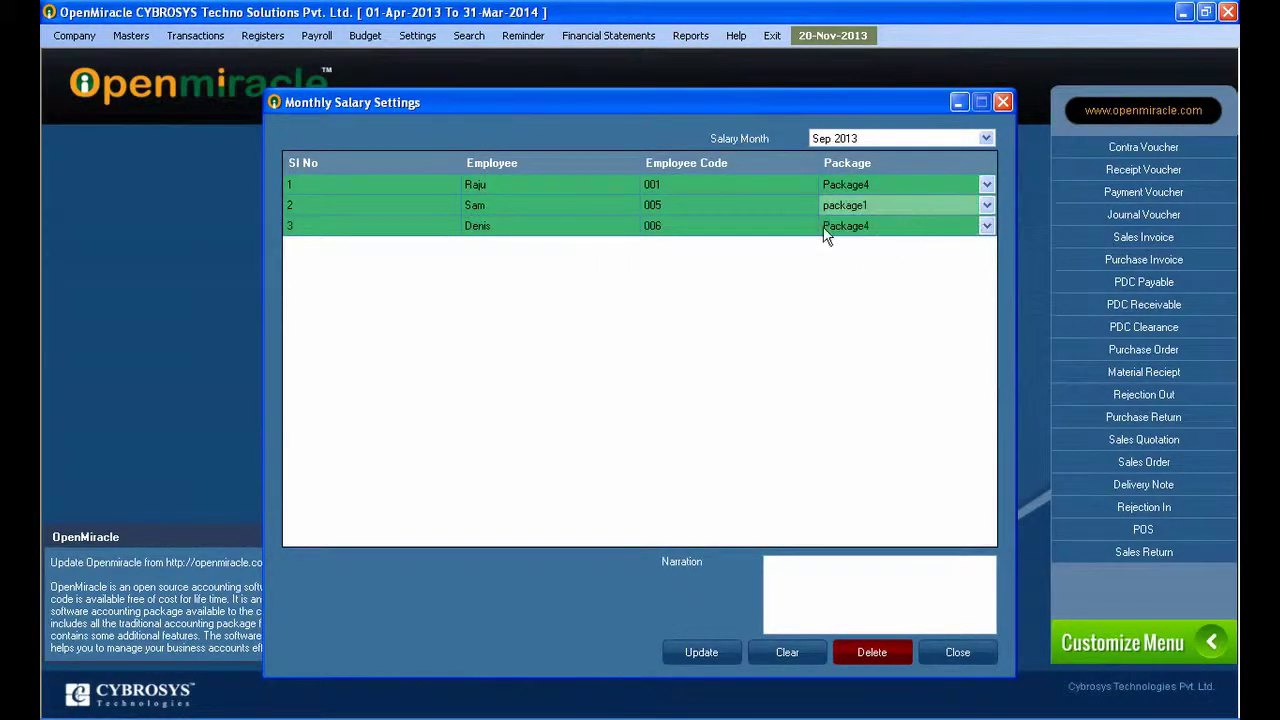
Update the Sep 2013 salary settings, confirm, and close the settings window.
click(707, 655)
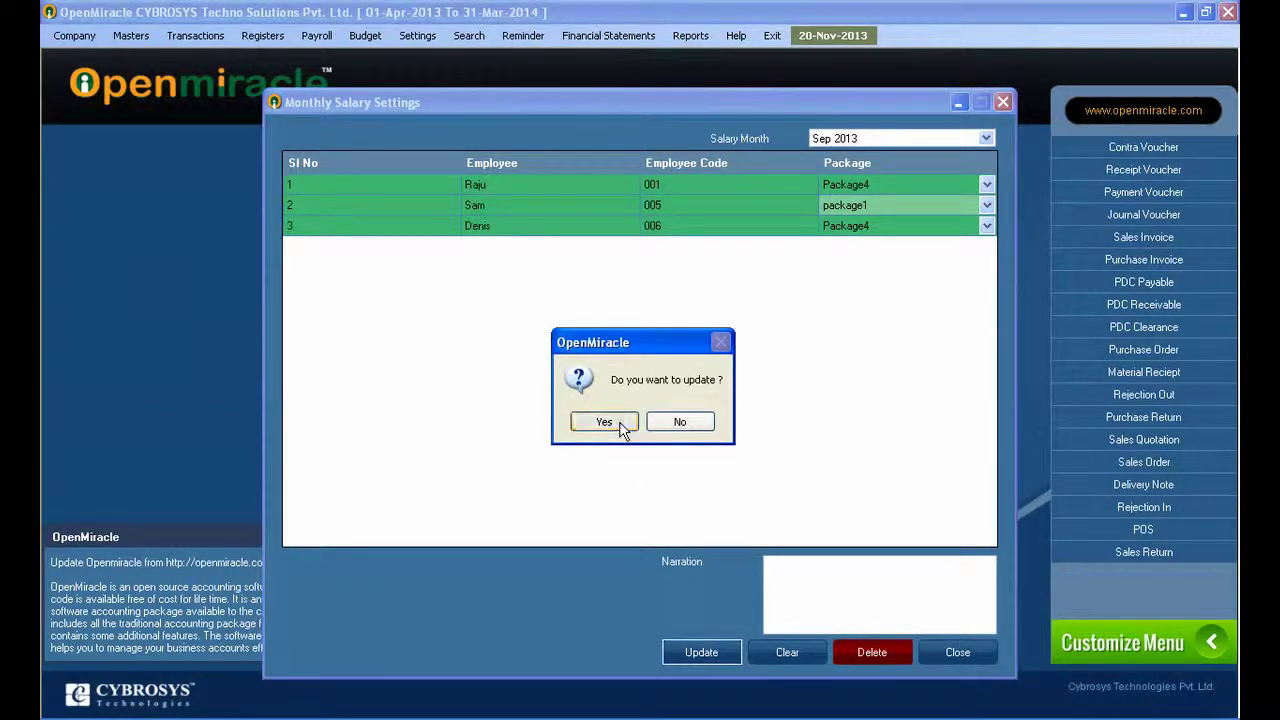
click(608, 424)
click(643, 424)
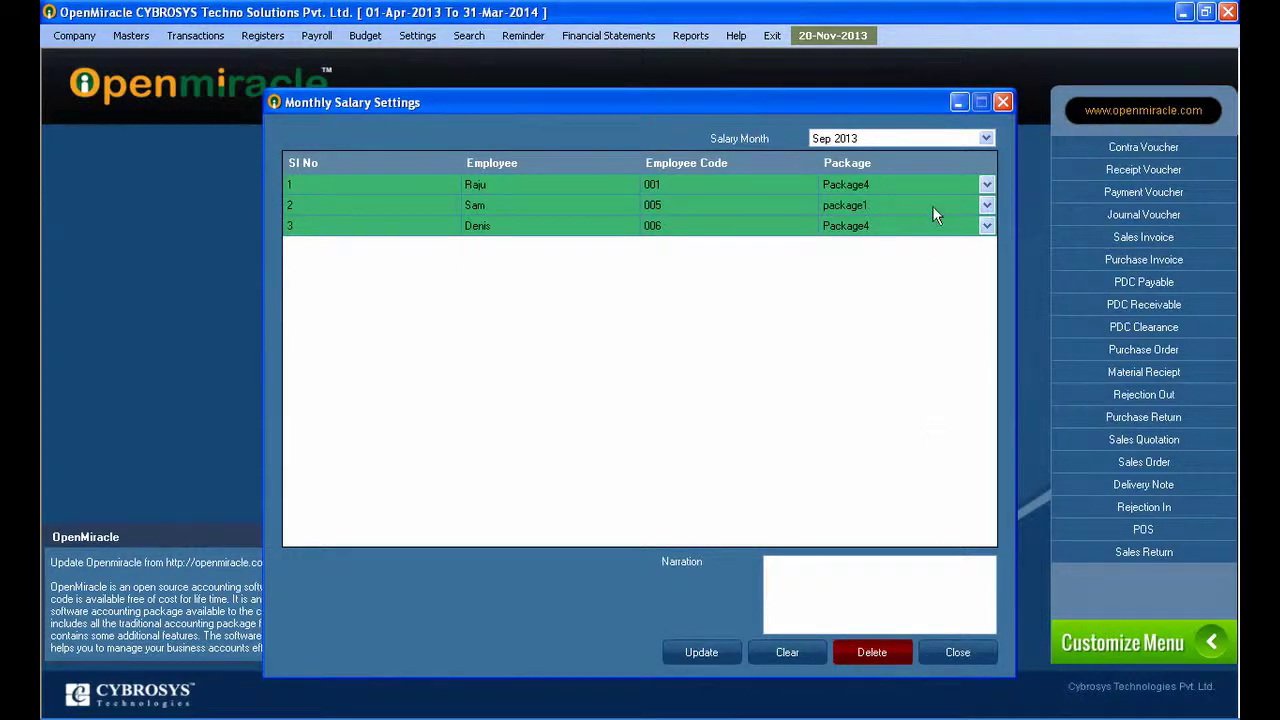
click(1002, 102)
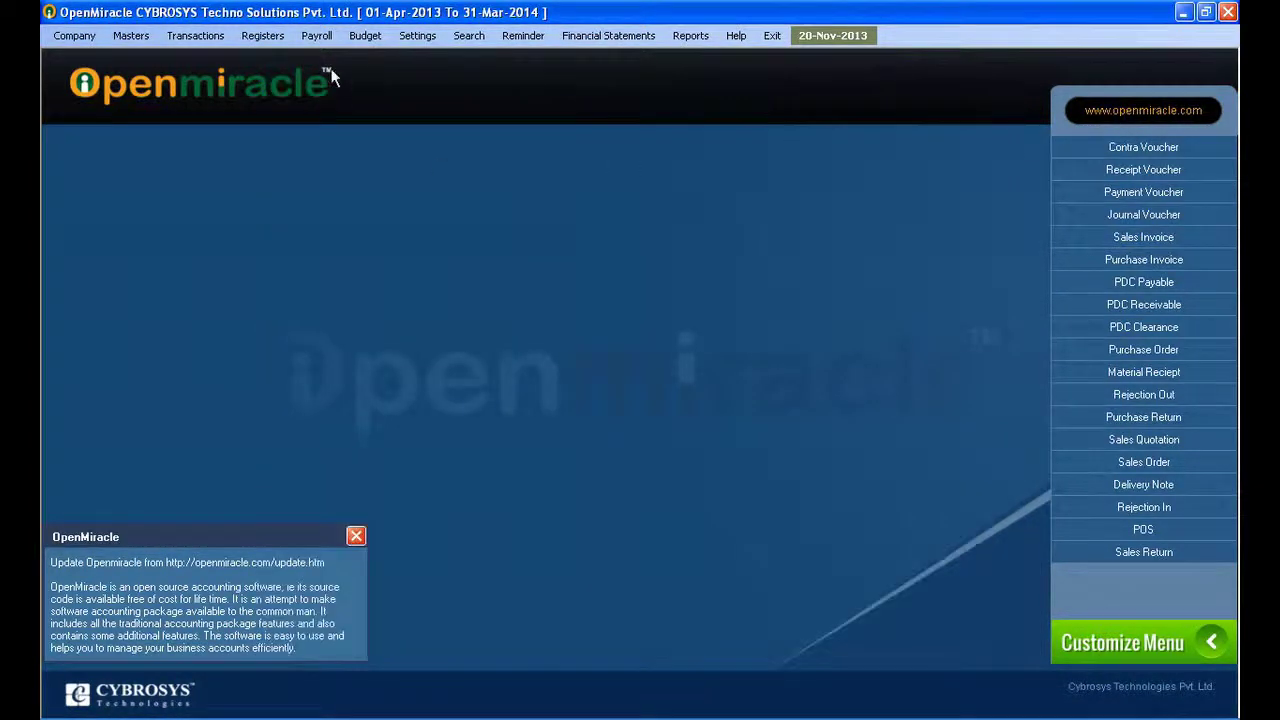
Start a new Monthly Salary Voucher for the month September2013.
click(318, 36)
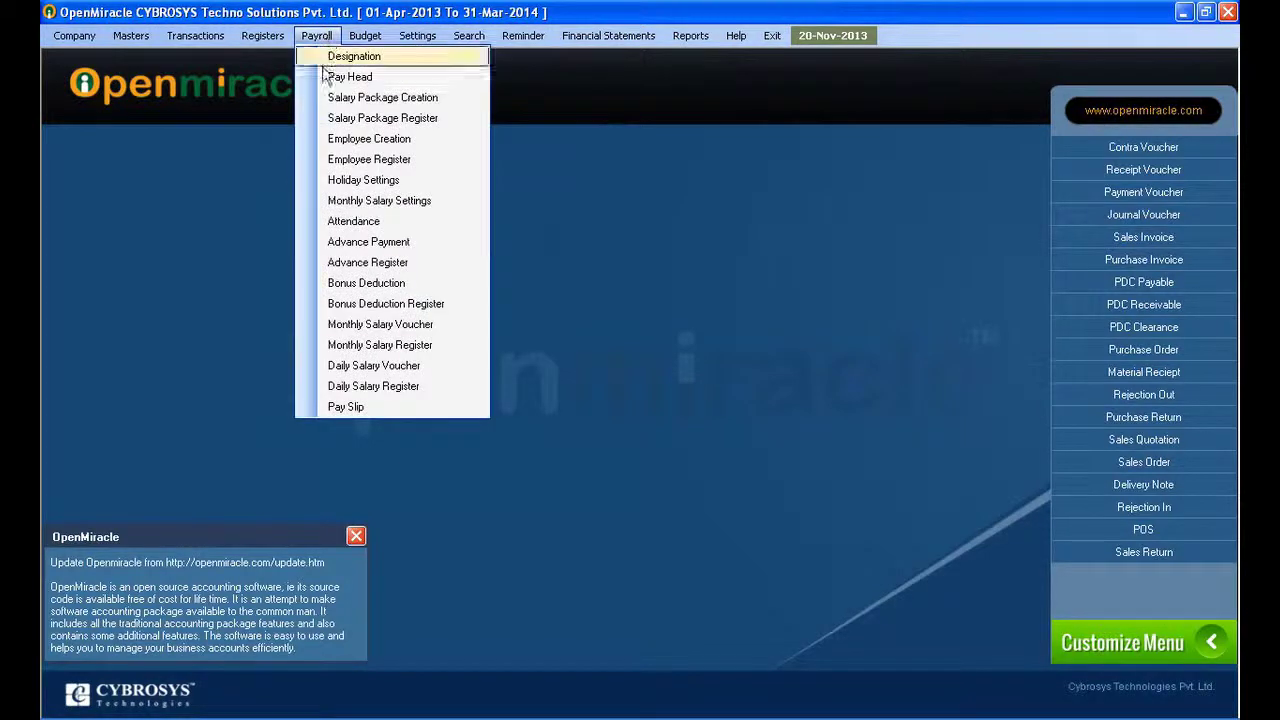
click(361, 326)
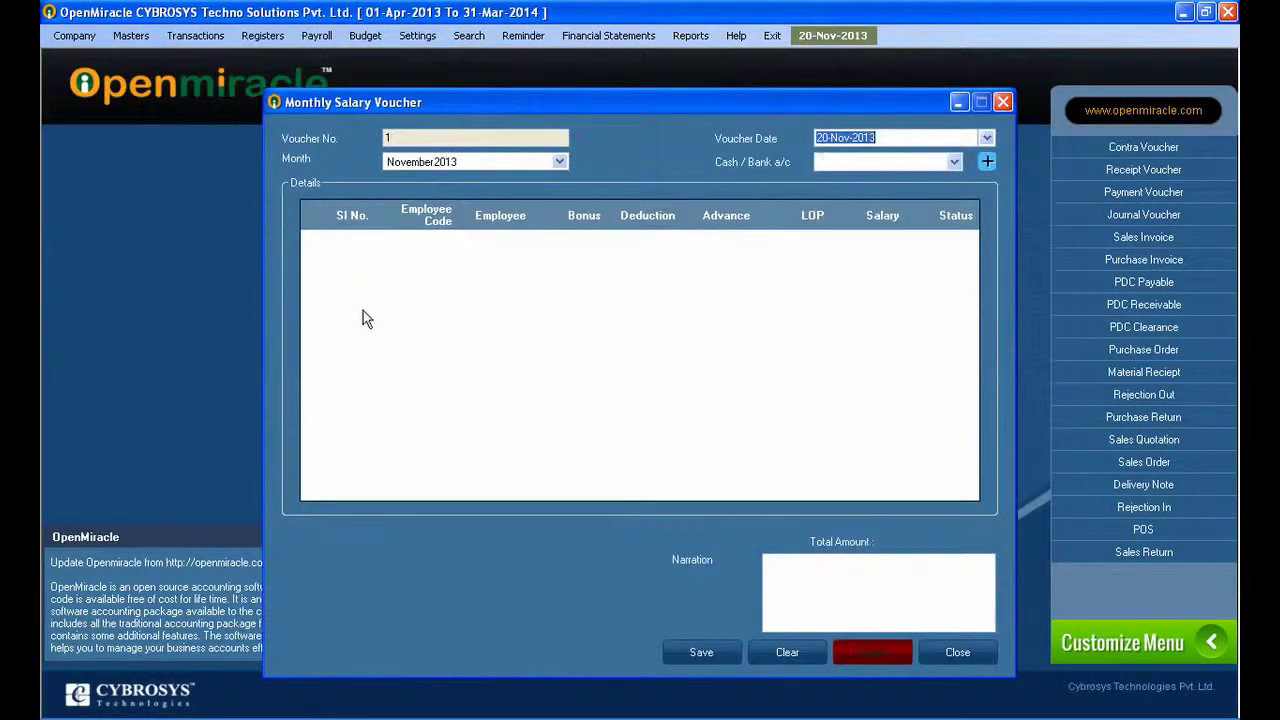
click(556, 162)
click(562, 162)
click(466, 184)
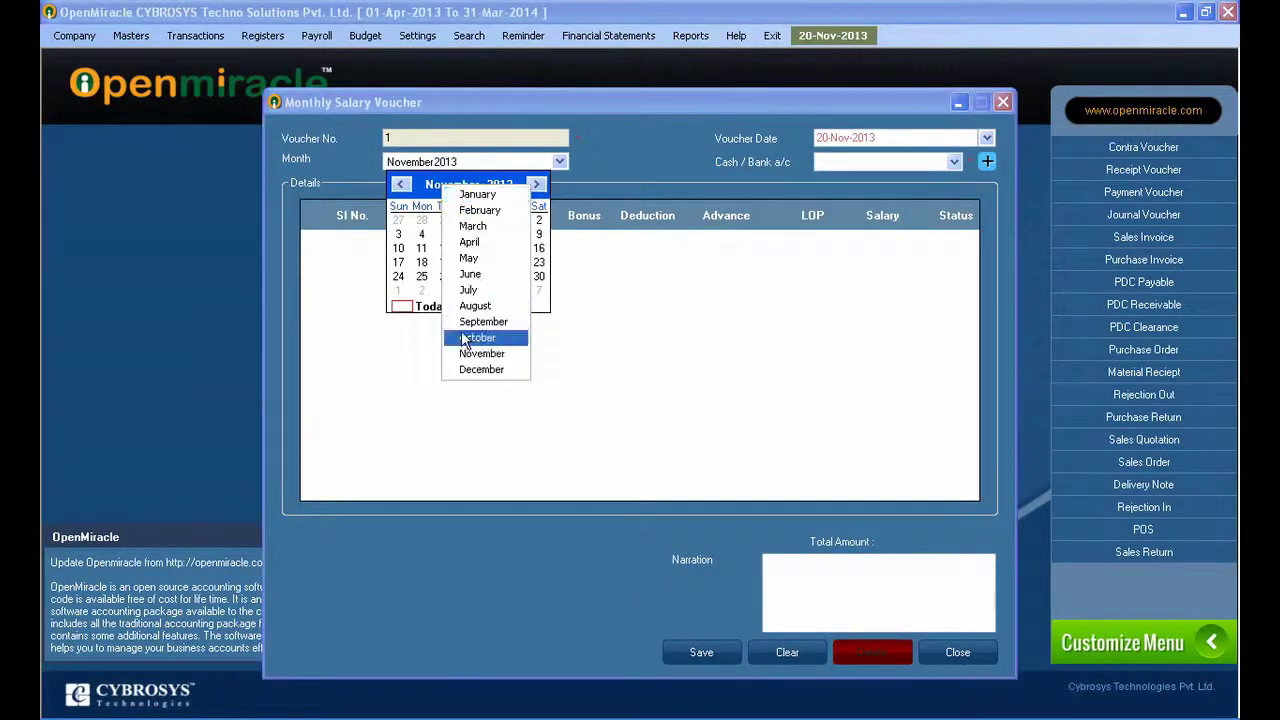
click(464, 322)
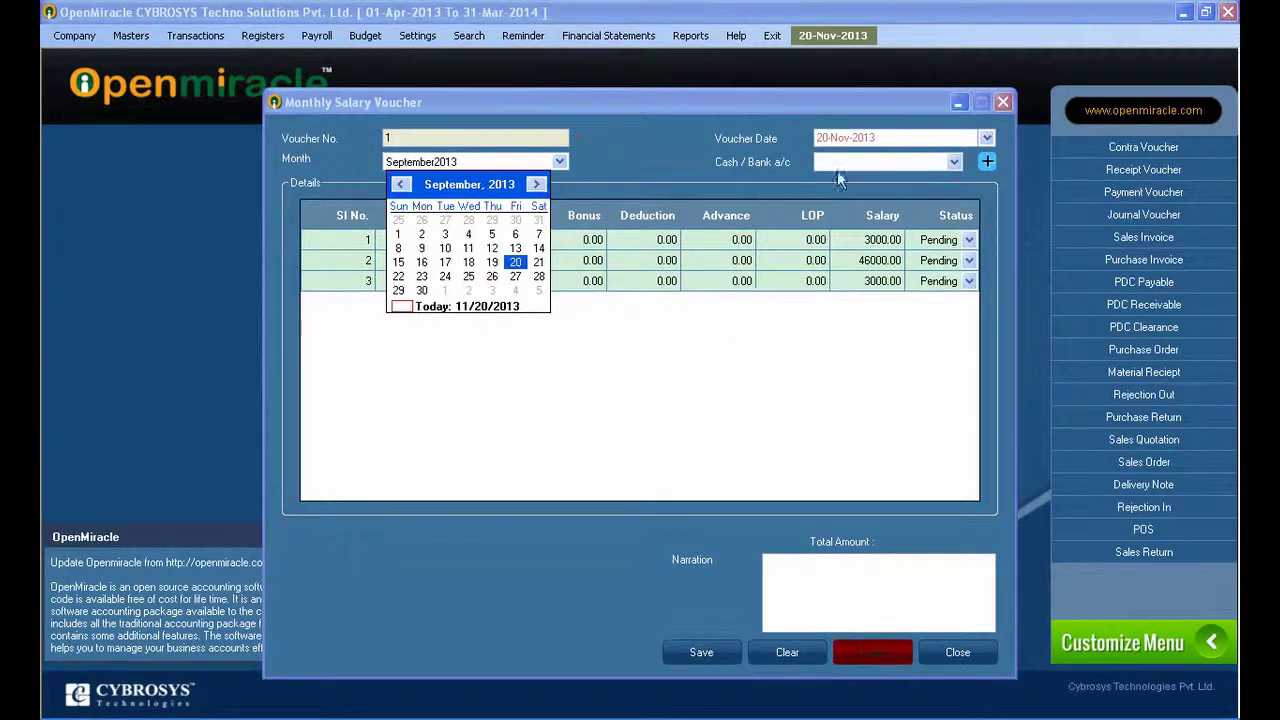
click(845, 171)
Set the voucher's Cash / Bank account to Cash.
click(855, 177)
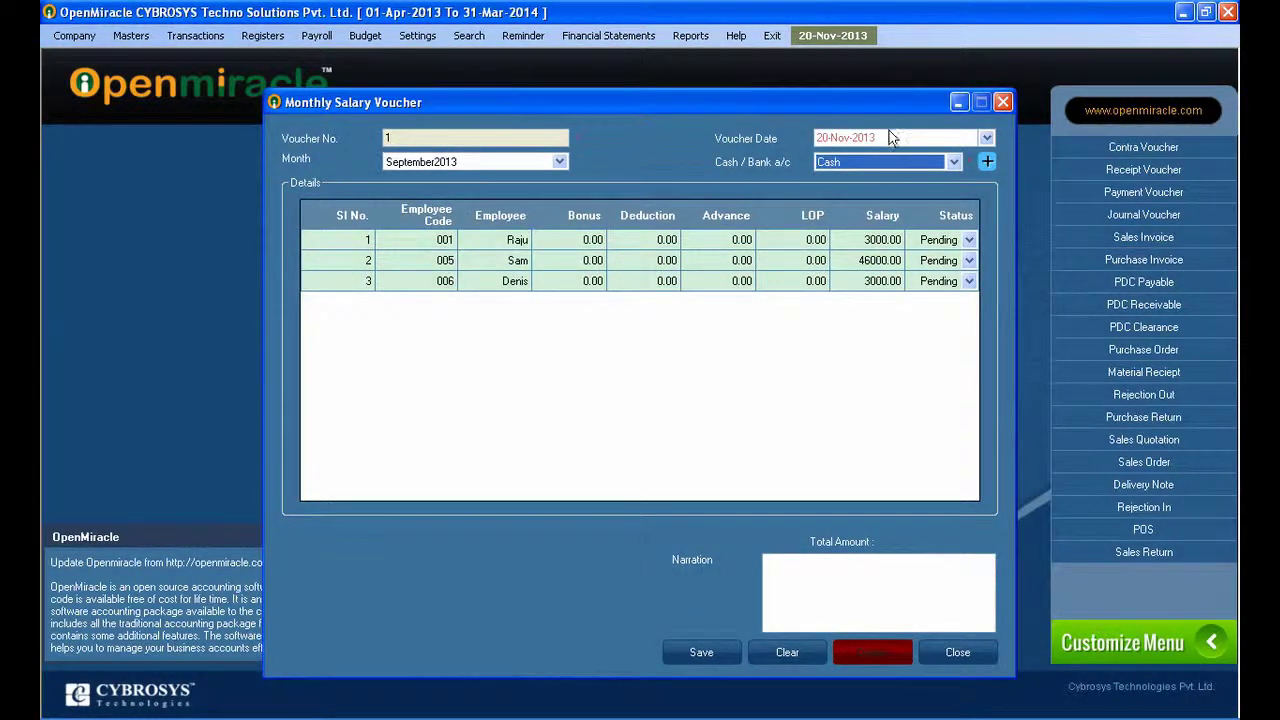
click(858, 164)
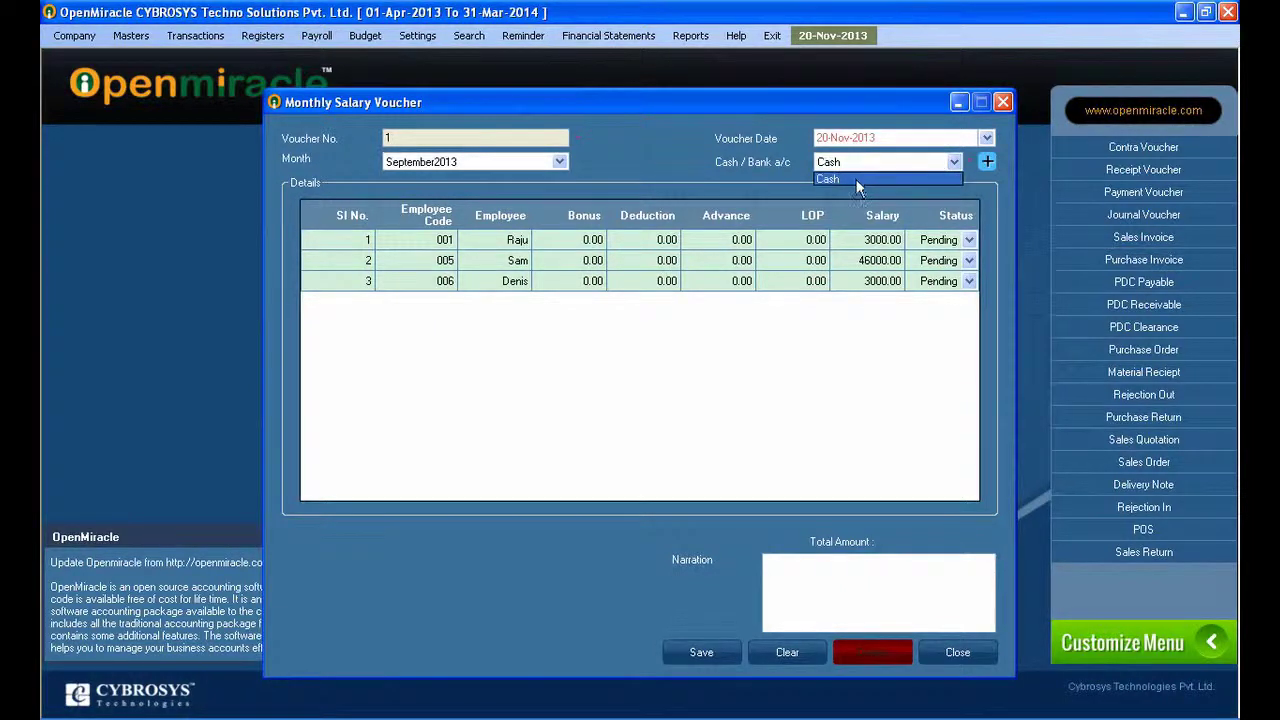
click(858, 181)
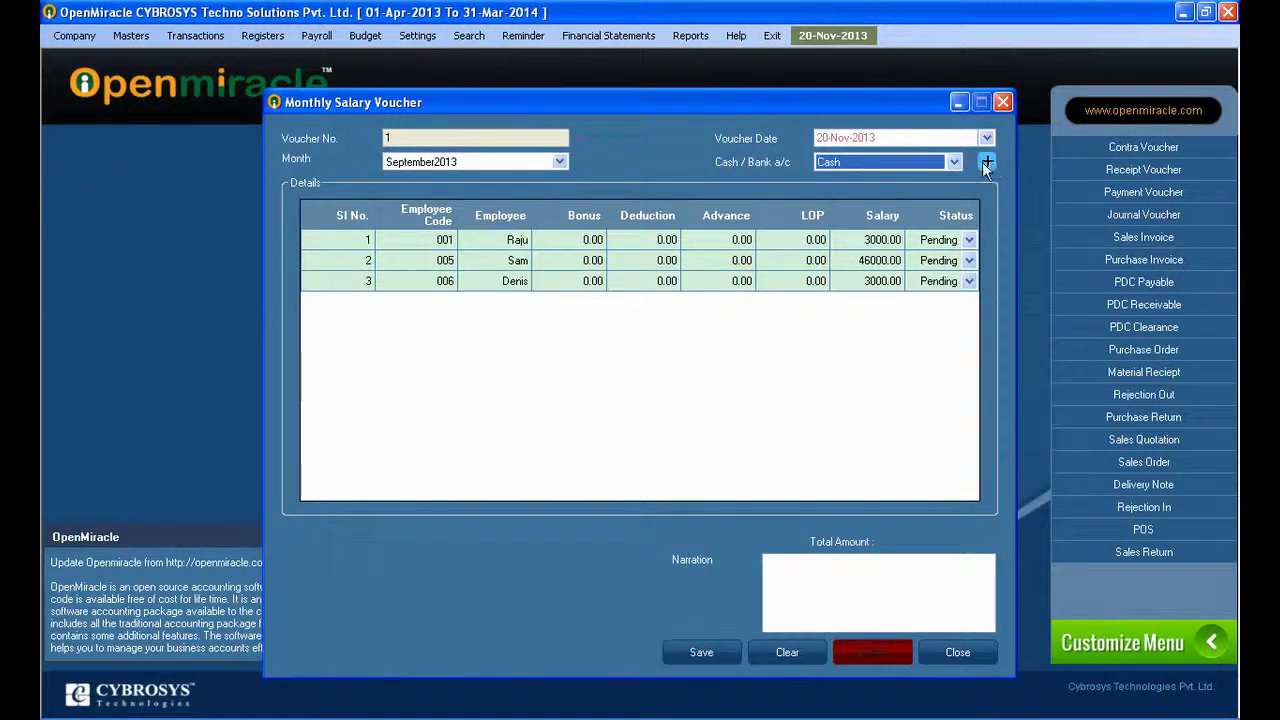
Mark the salaries of Raju, Sam and Denis as Paid.
click(967, 242)
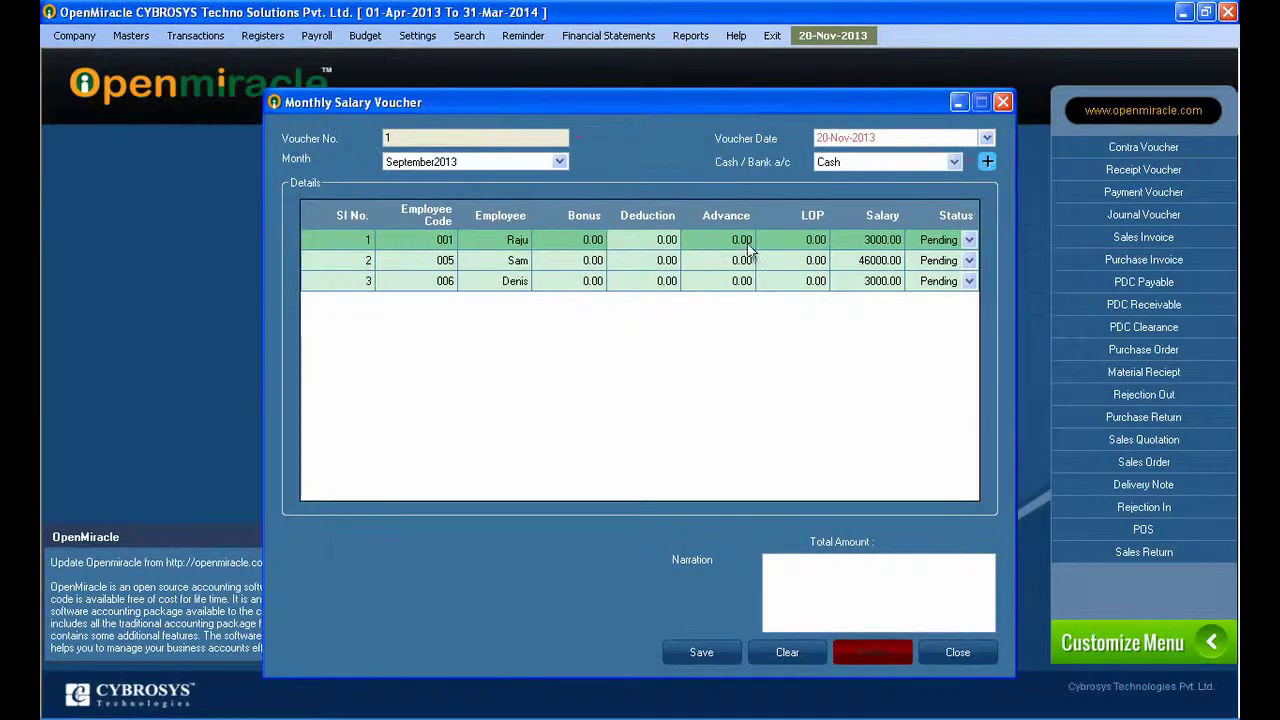
click(969, 240)
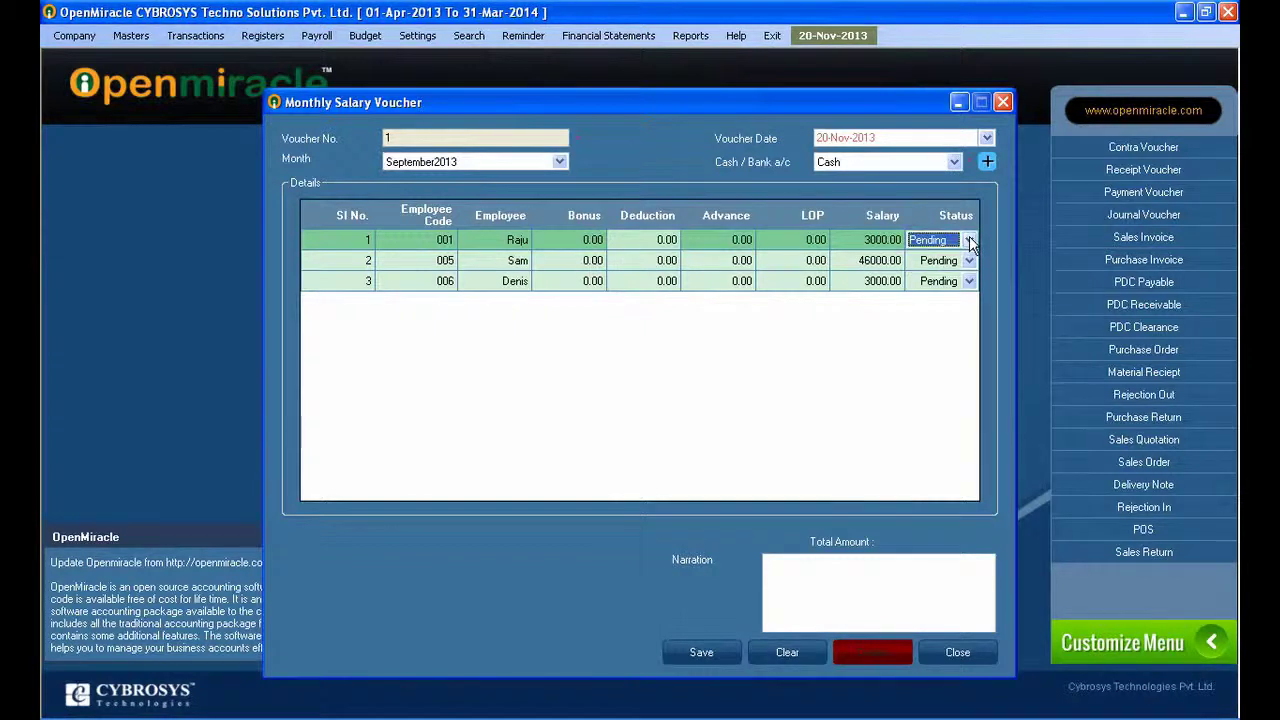
click(969, 240)
click(942, 273)
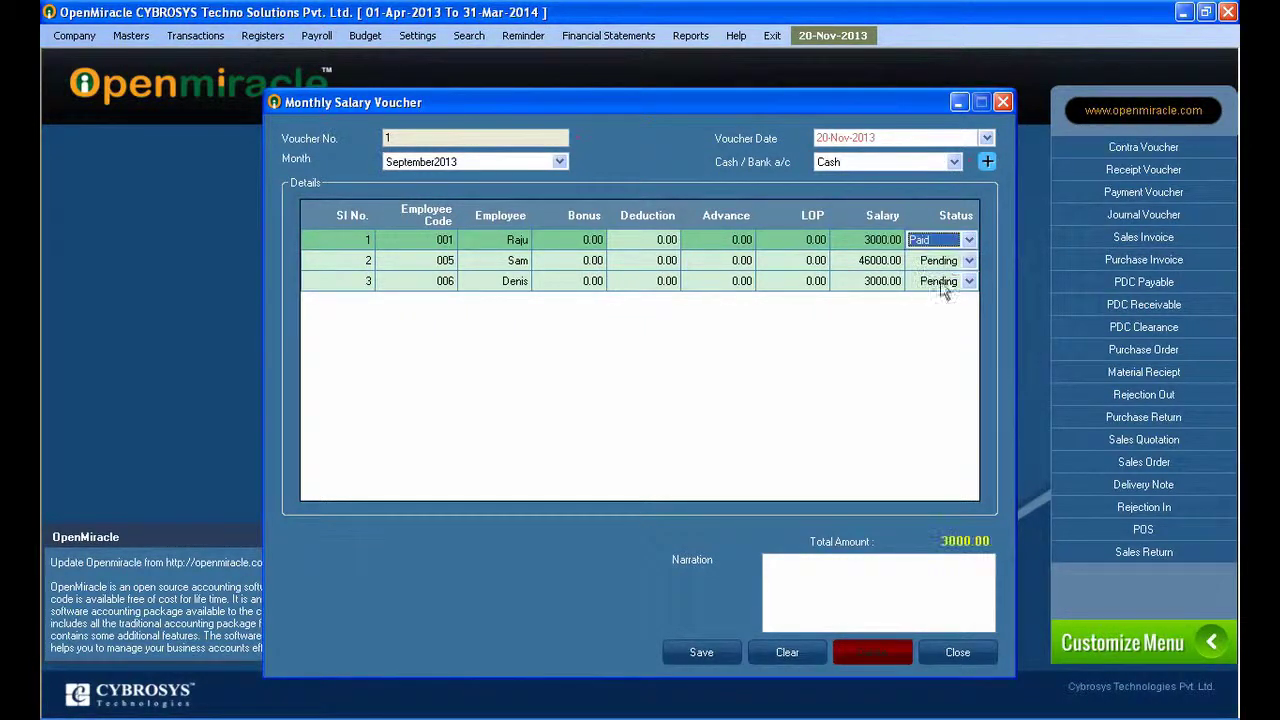
click(975, 262)
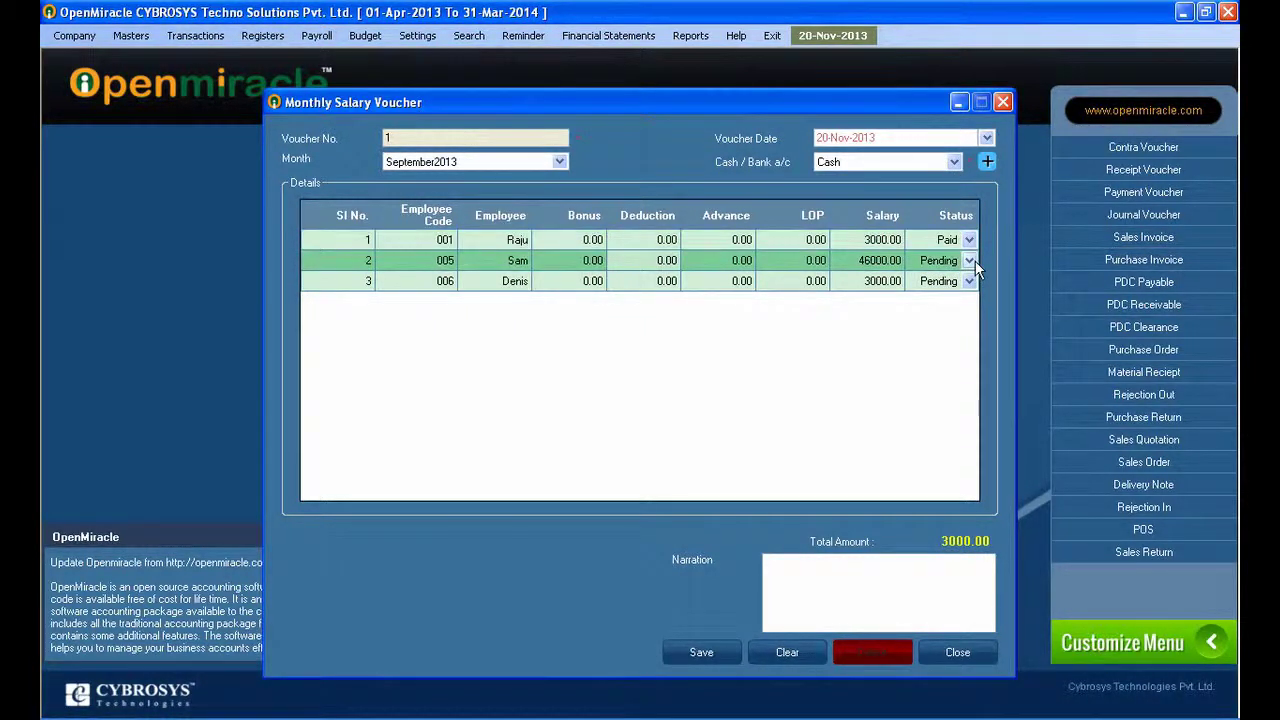
click(970, 260)
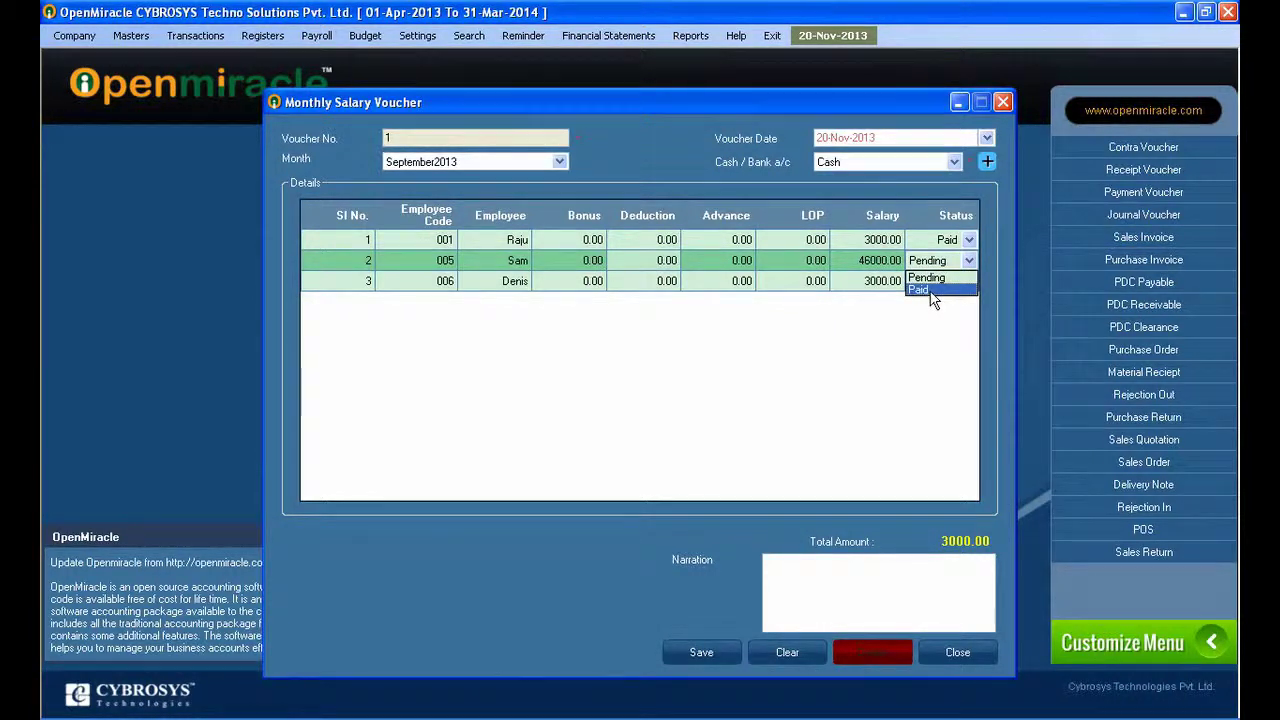
click(930, 290)
click(960, 281)
click(968, 281)
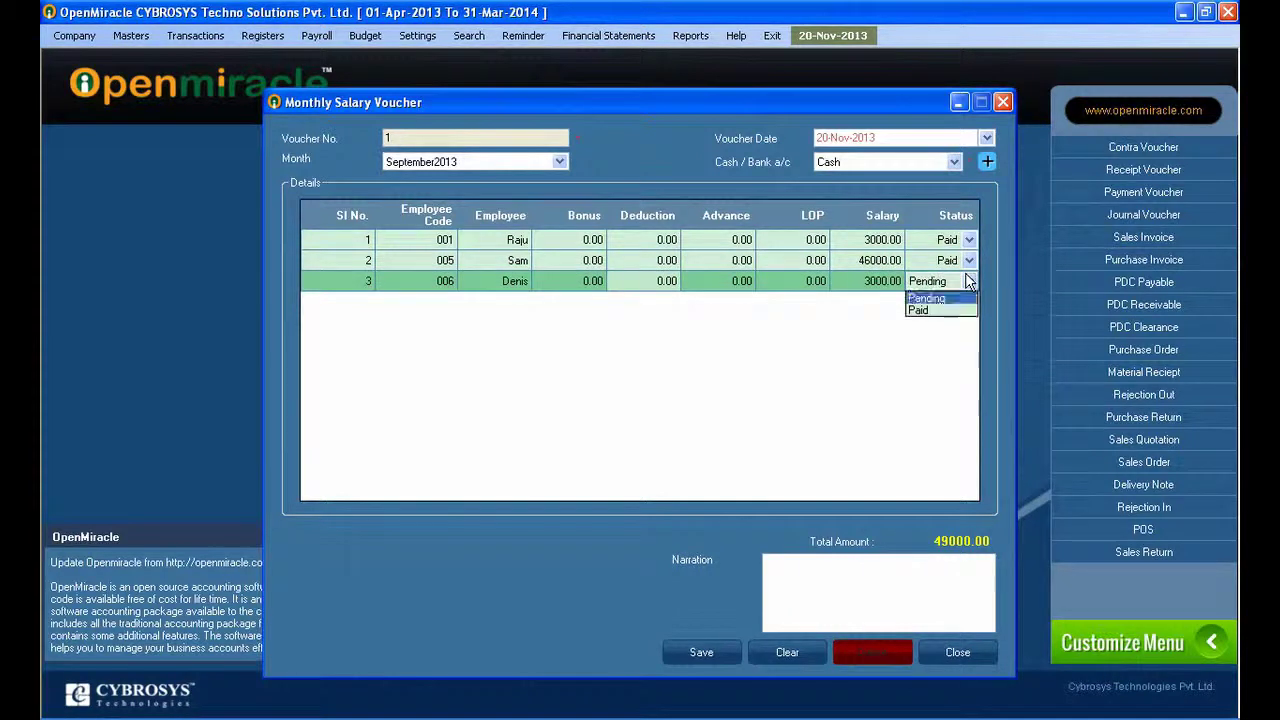
click(968, 281)
click(968, 281)
click(925, 309)
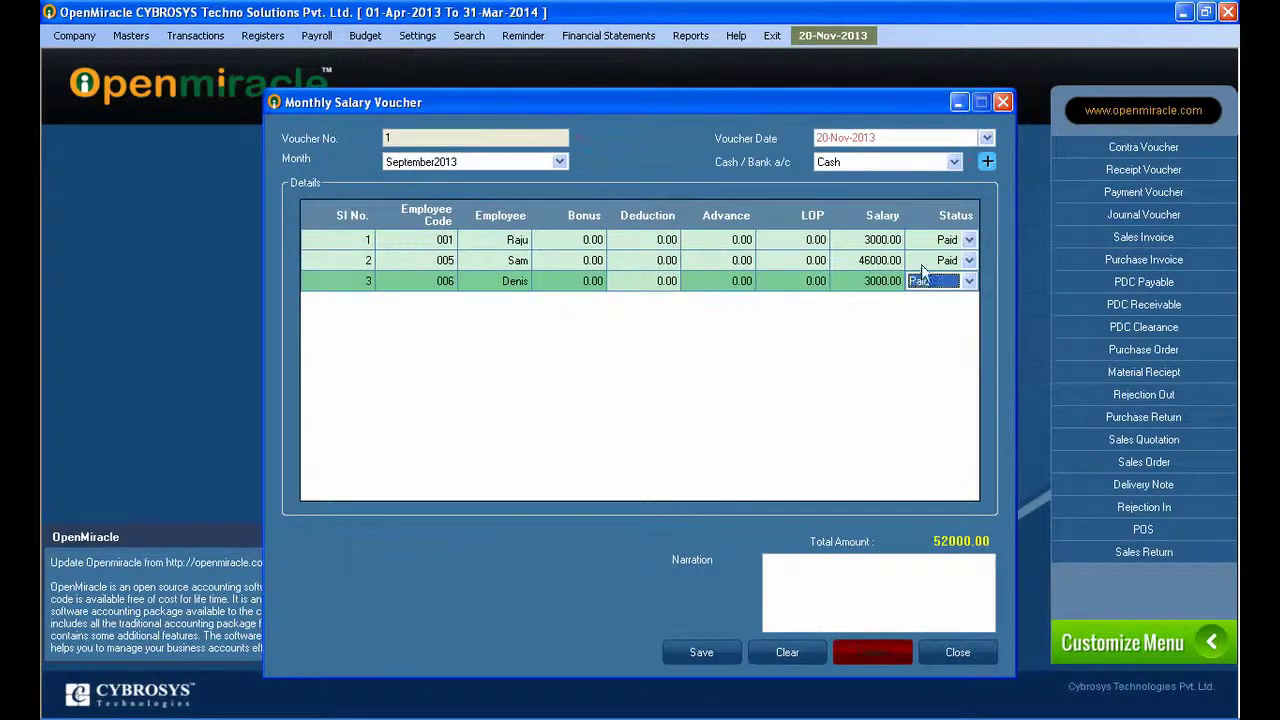
click(940, 262)
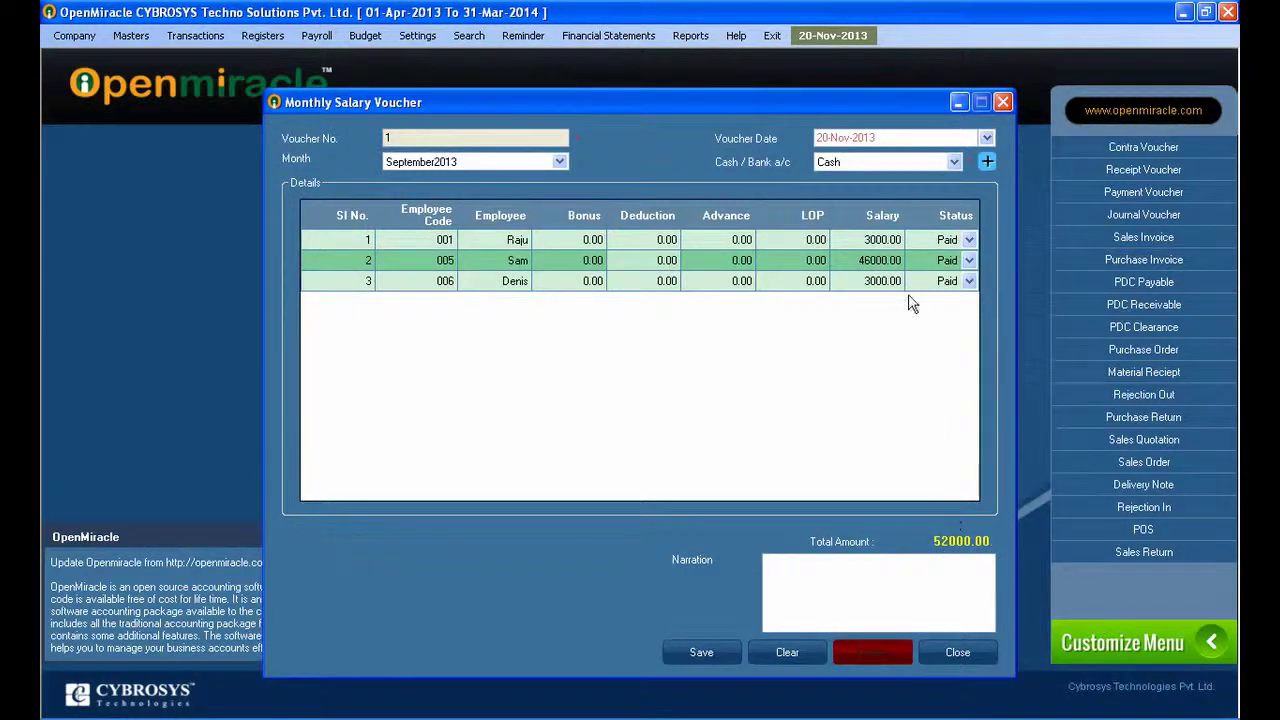
Set Denis's salary status back to Pending.
click(963, 283)
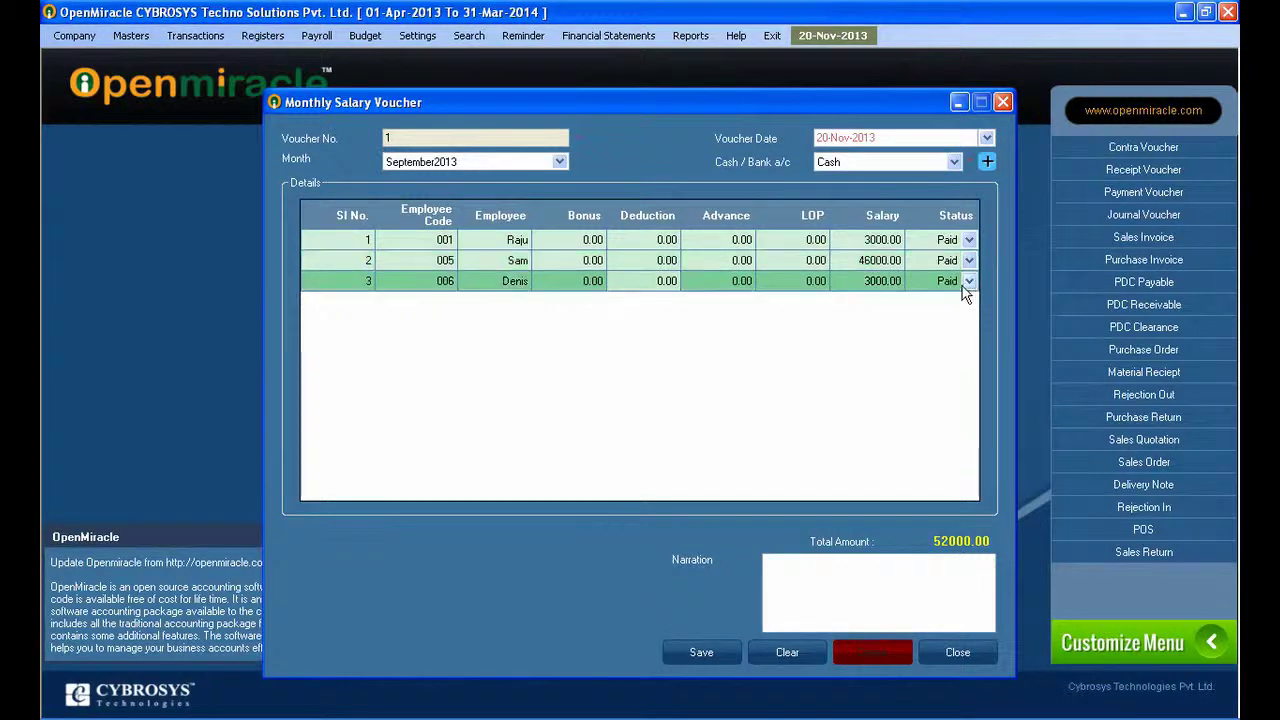
click(974, 288)
click(975, 285)
click(970, 284)
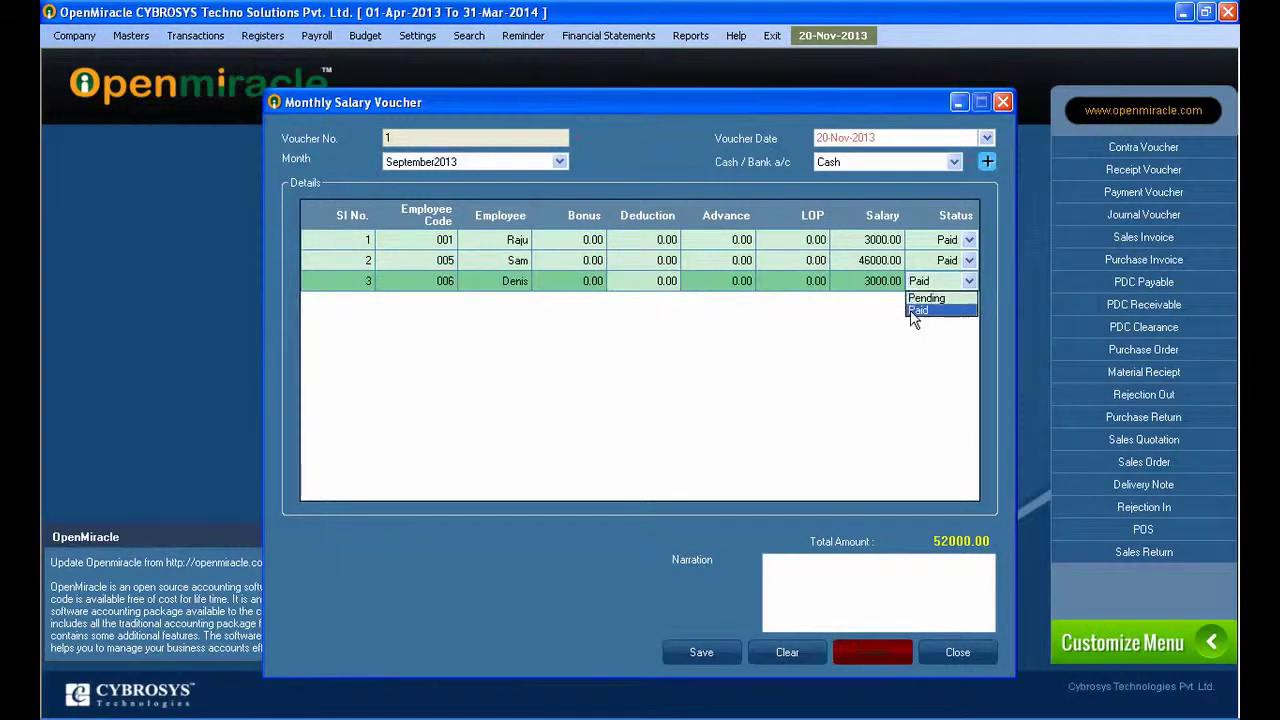
click(962, 285)
click(954, 286)
click(938, 291)
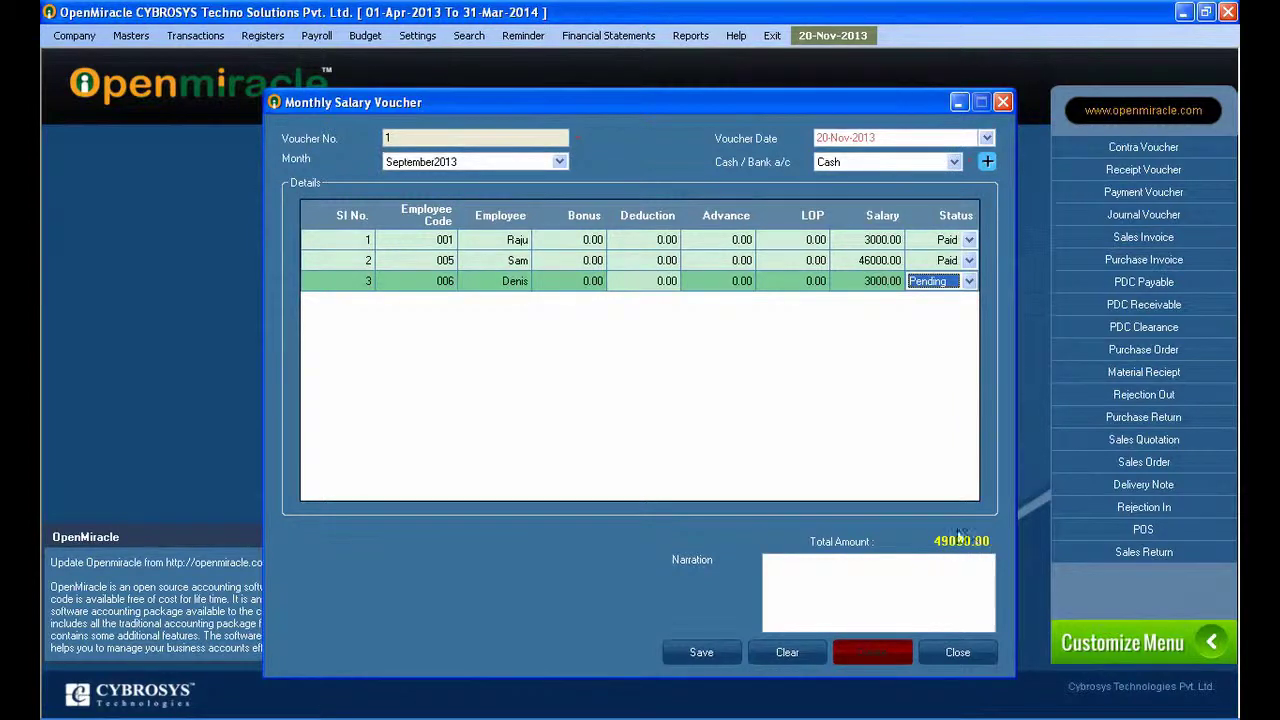
click(945, 268)
Toggle Sam's status between Paid and Pending, leaving it Pending for a 3000.00 total.
click(948, 264)
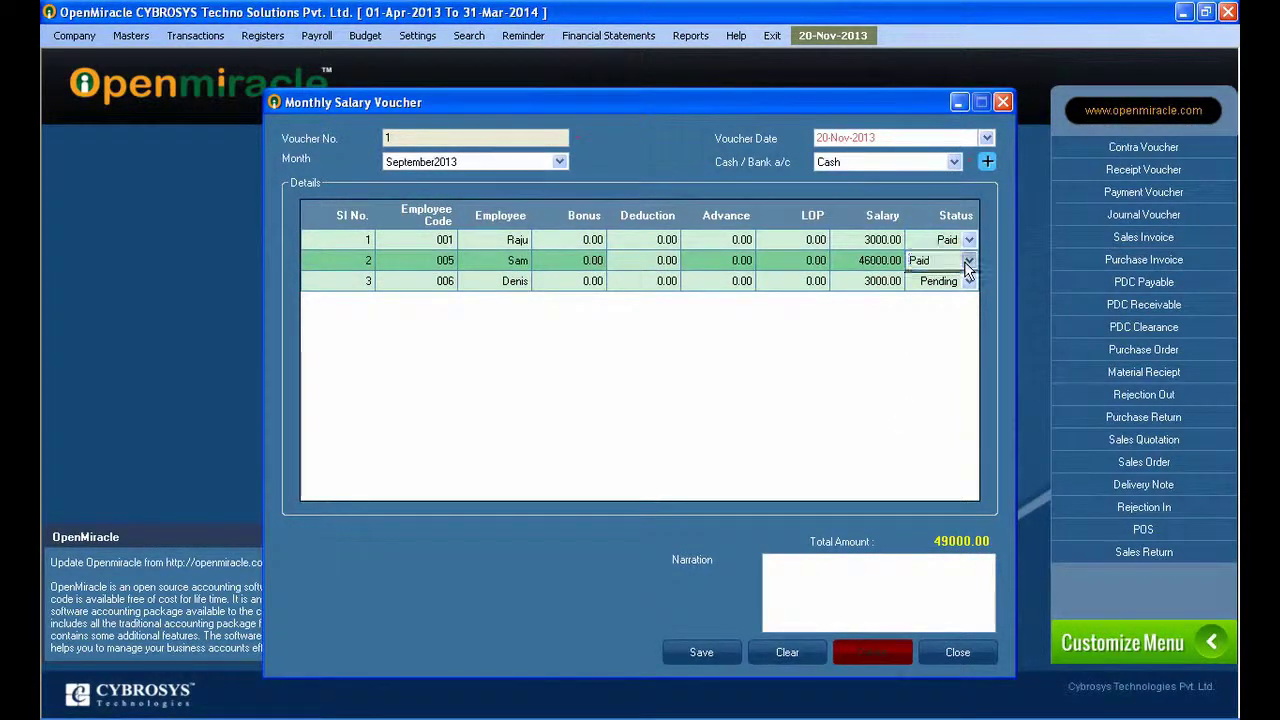
click(967, 261)
click(947, 280)
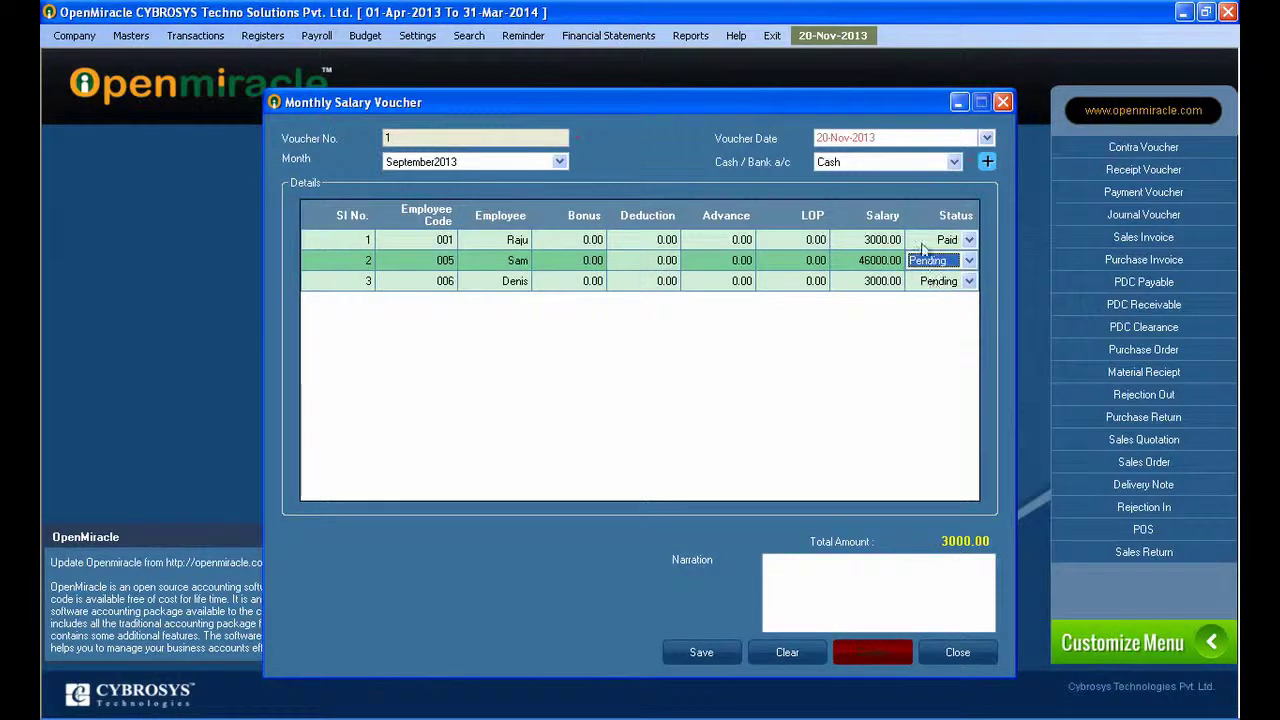
click(945, 244)
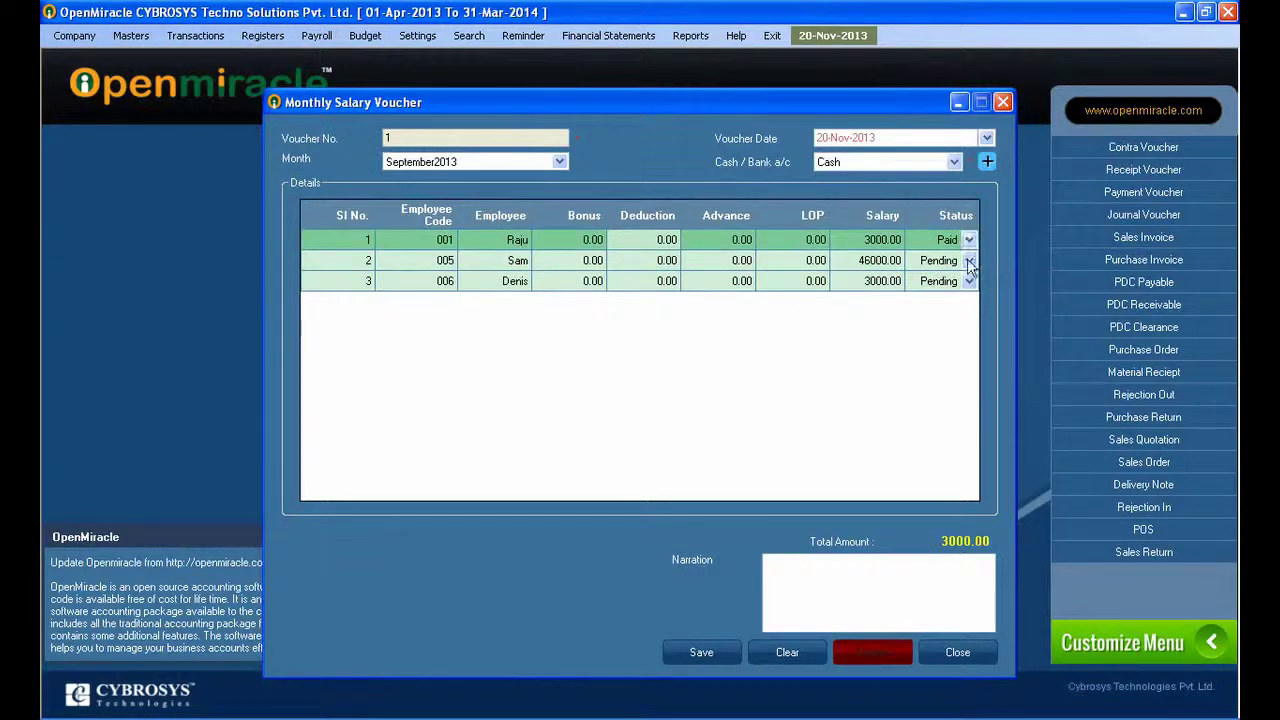
click(964, 264)
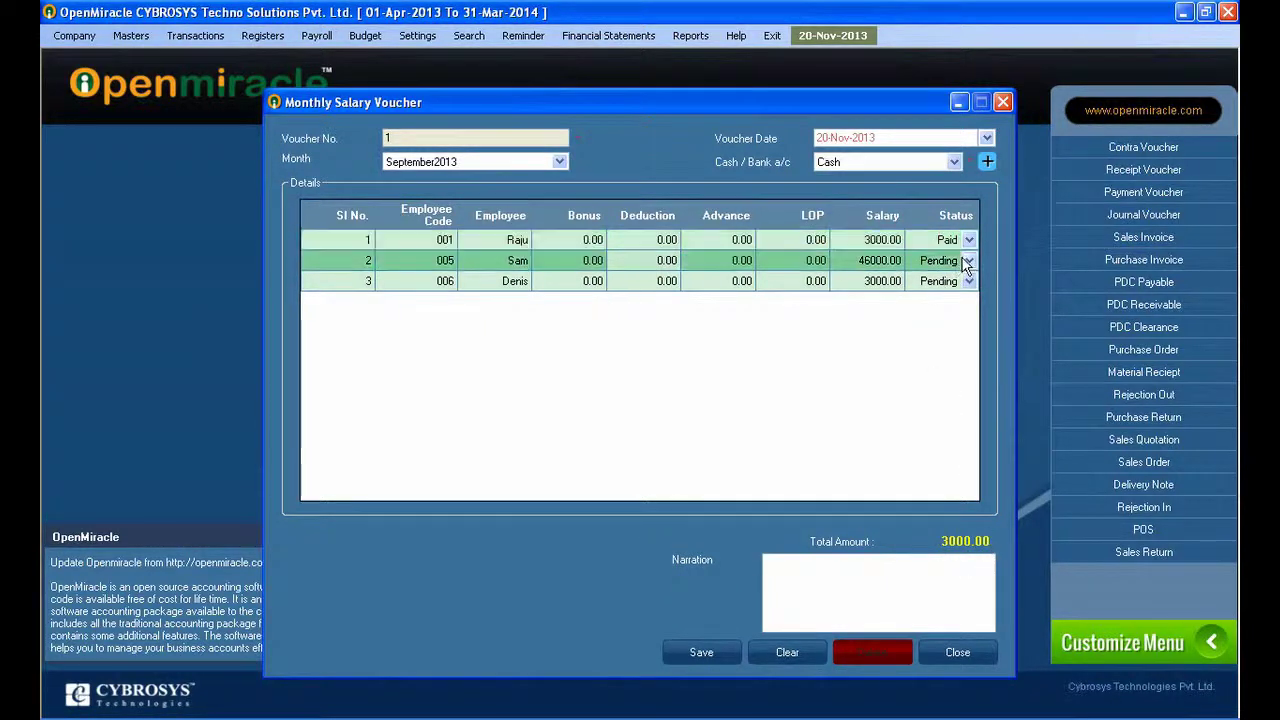
click(967, 264)
click(968, 262)
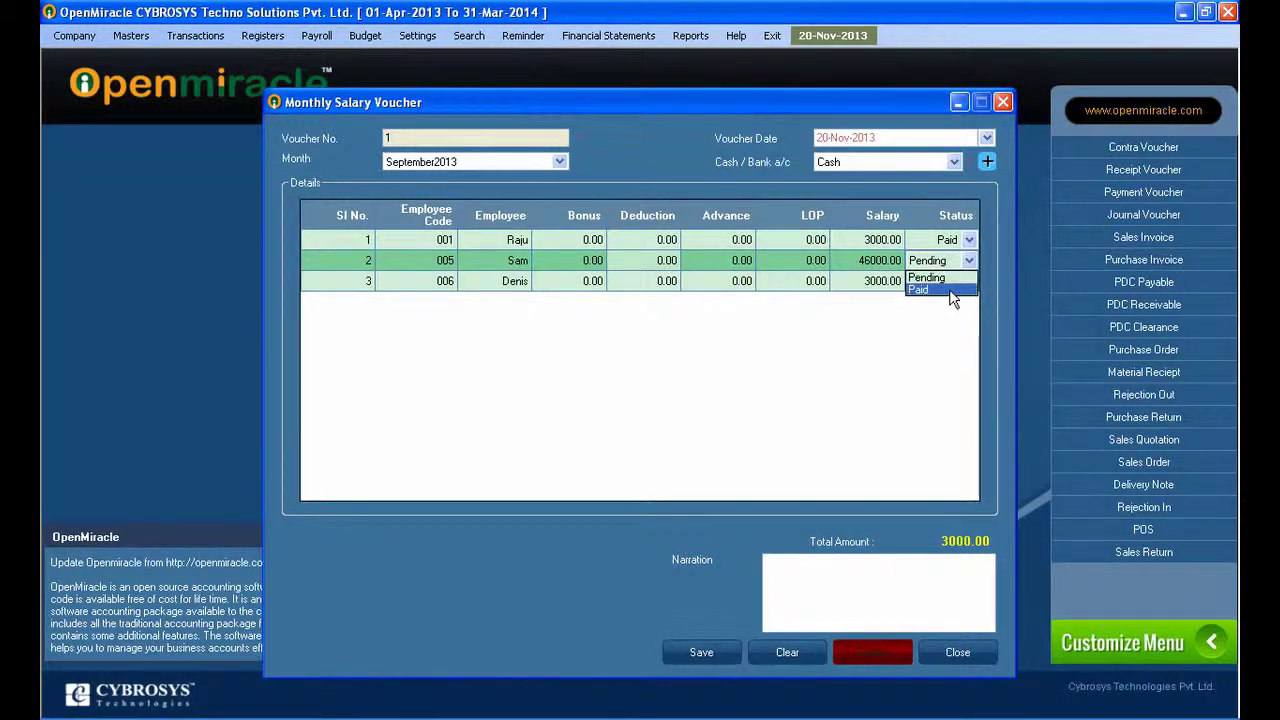
click(953, 289)
click(968, 262)
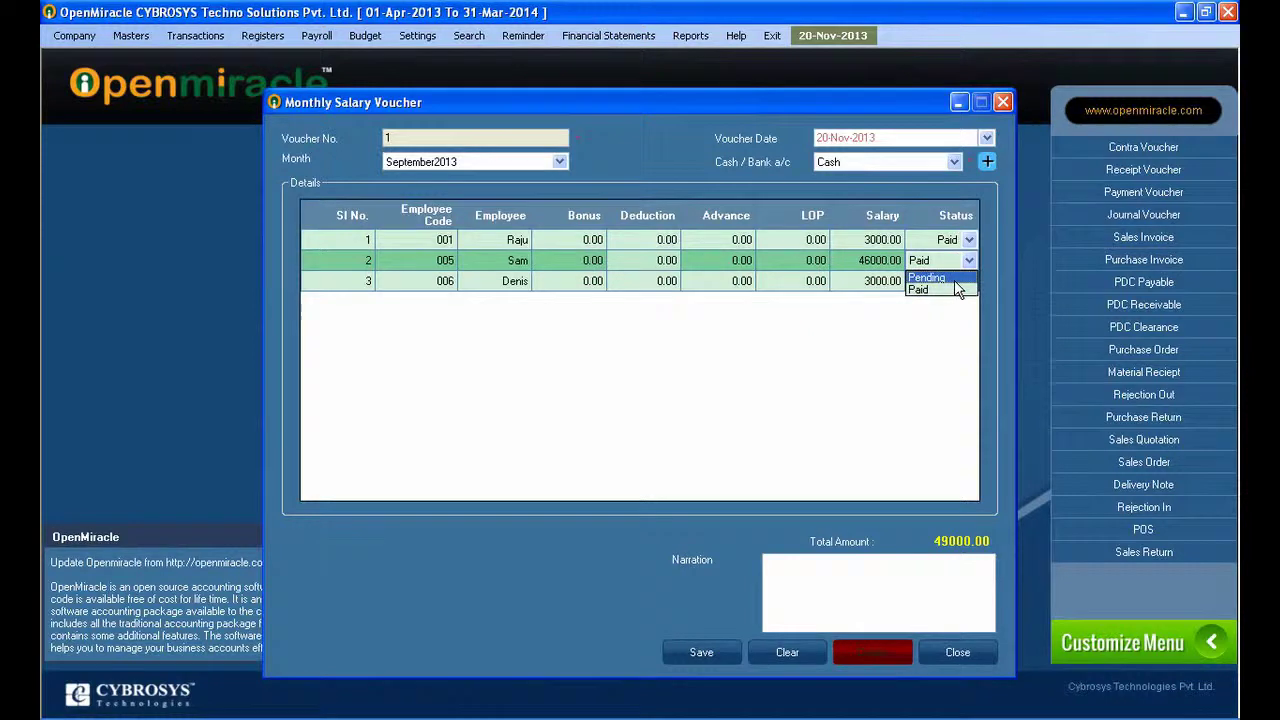
click(950, 277)
click(920, 248)
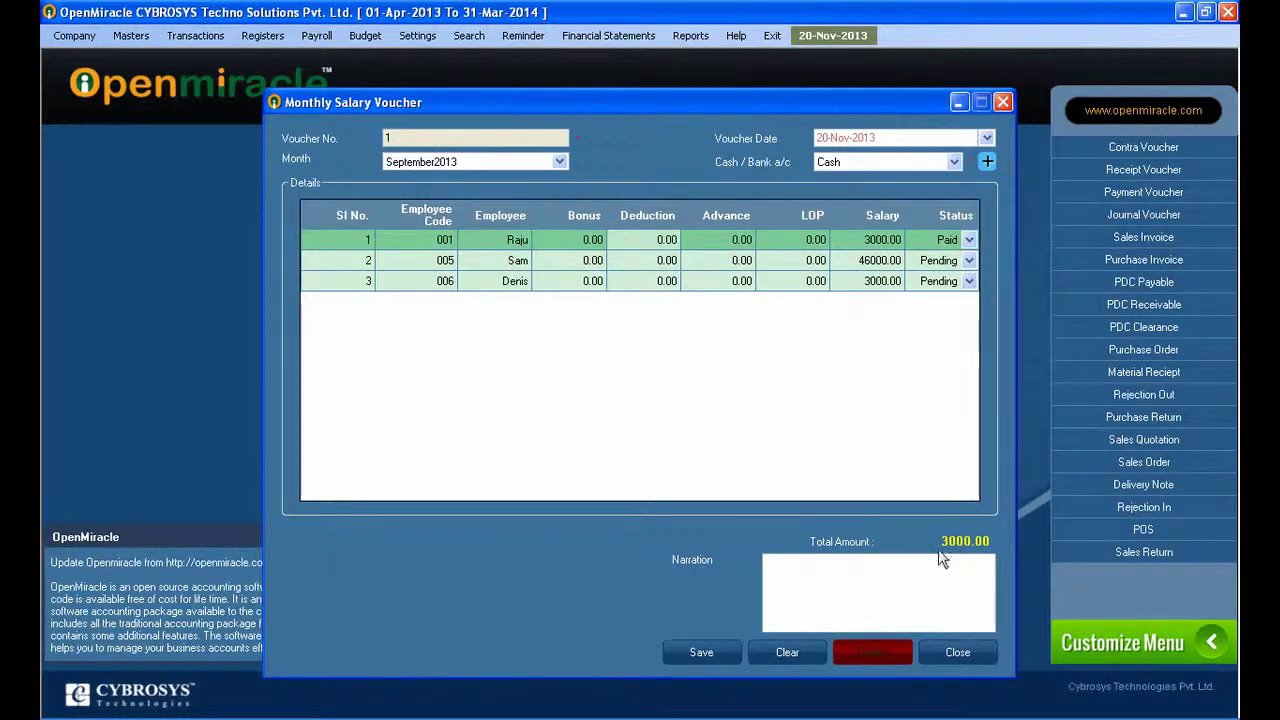
Hold off saving and enter the narration 'paid Salary'.
click(700, 652)
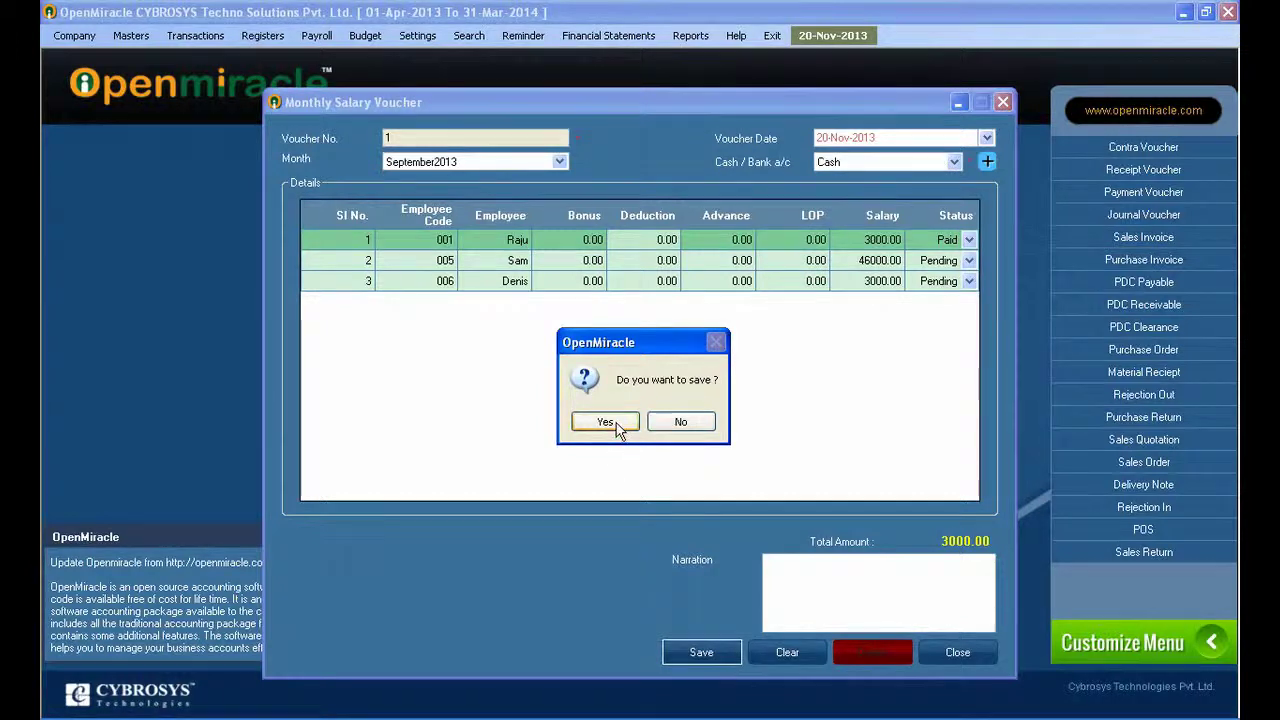
click(680, 423)
click(829, 586)
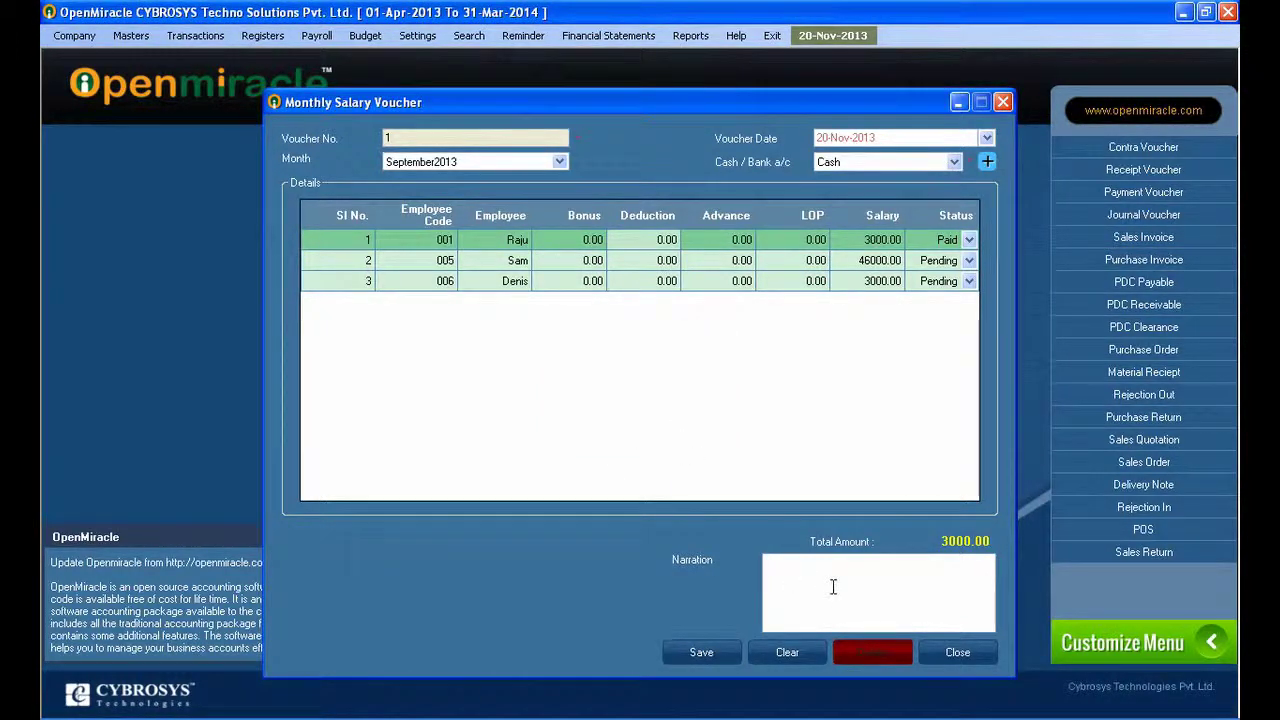
text(paid Salary)
Save voucher 1 with its narration, confirm, and close the voucher window.
click(700, 652)
click(612, 426)
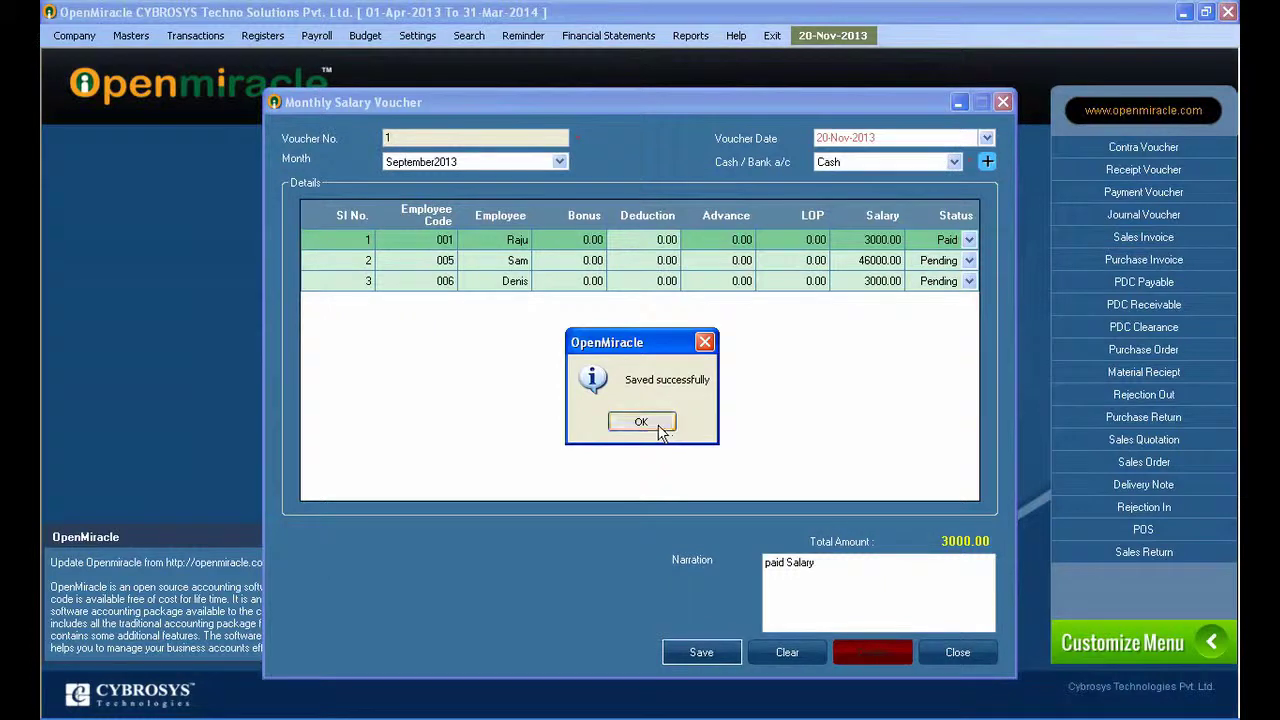
click(641, 422)
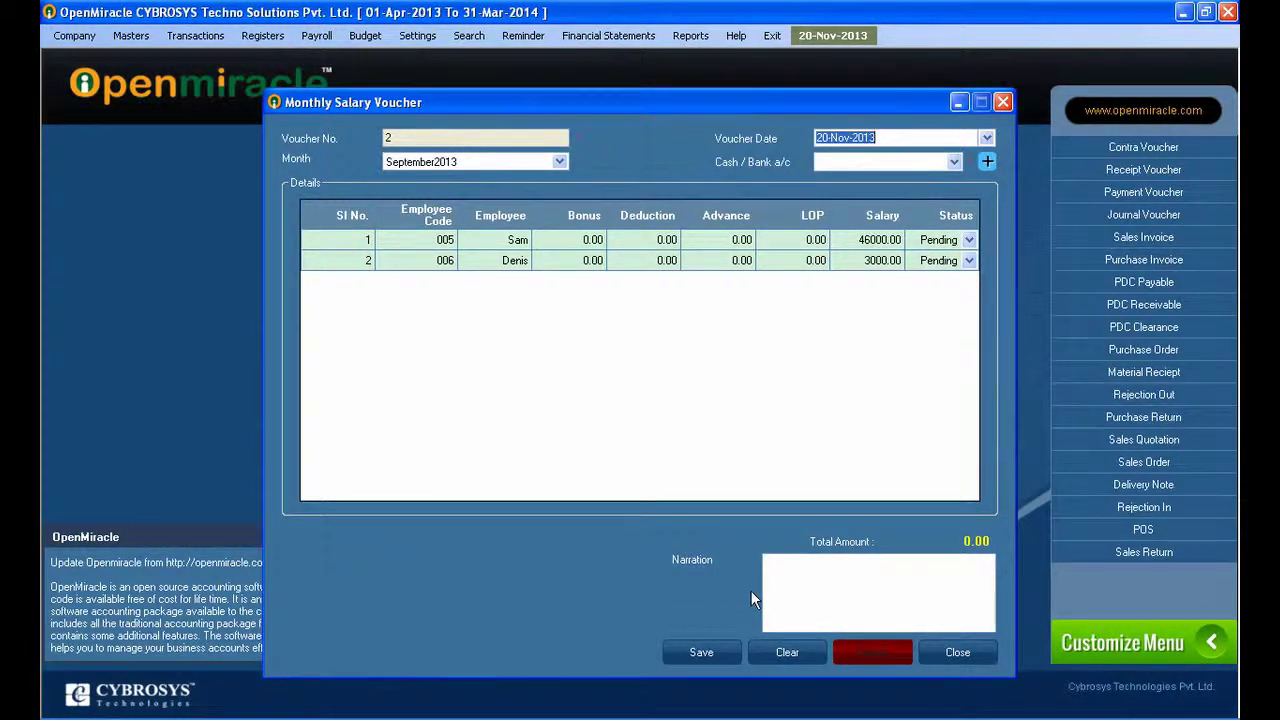
click(1003, 104)
click(335, 38)
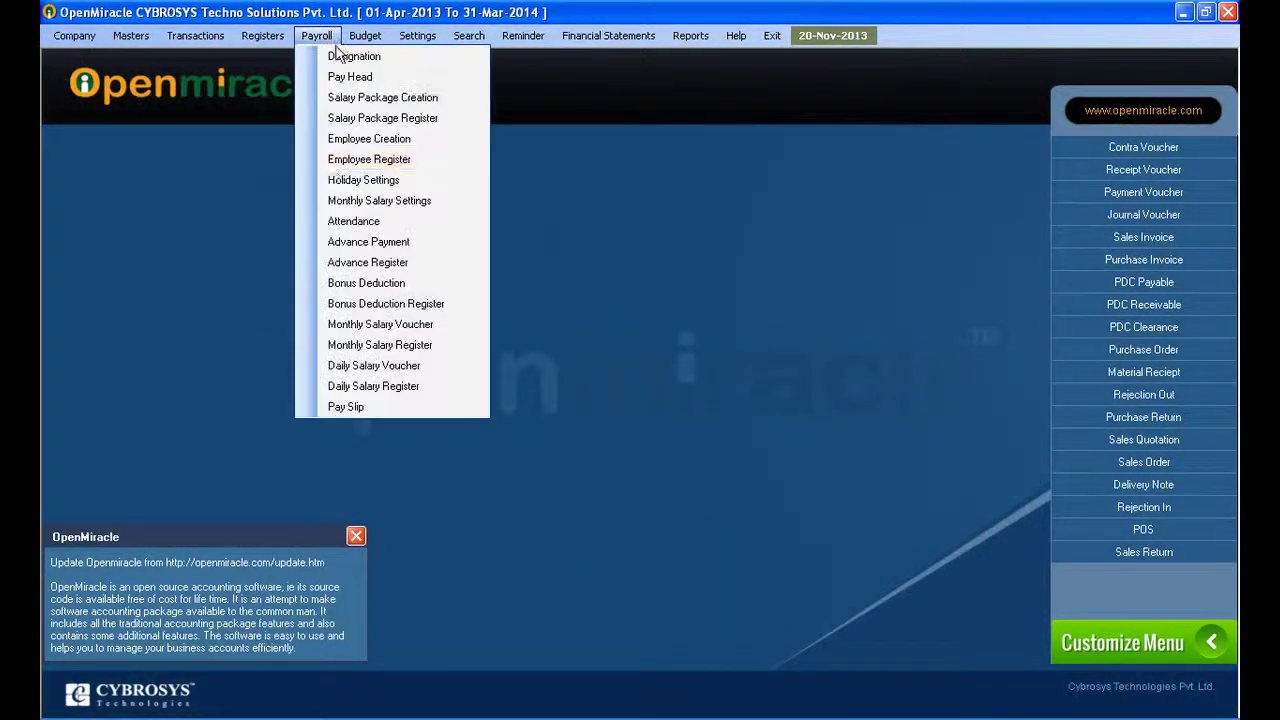
Search the Monthly Salary Register for September 2013 vouchers paid from Cash.
click(365, 346)
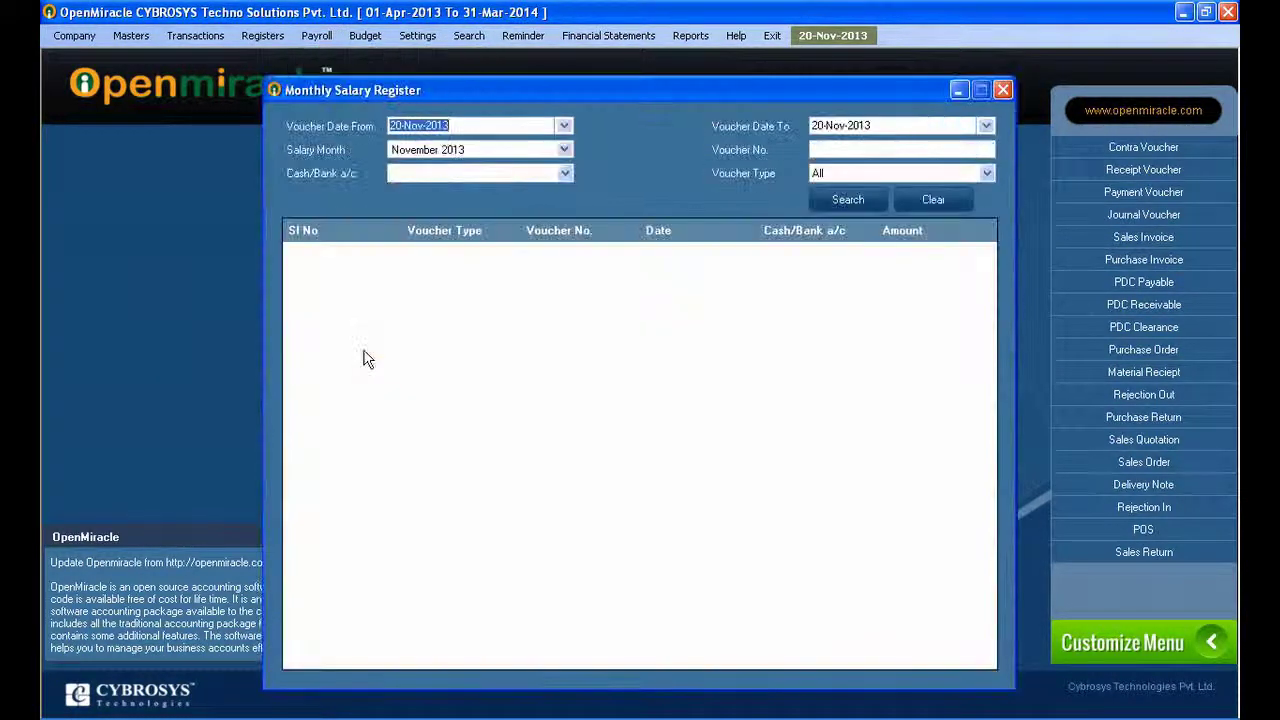
click(564, 149)
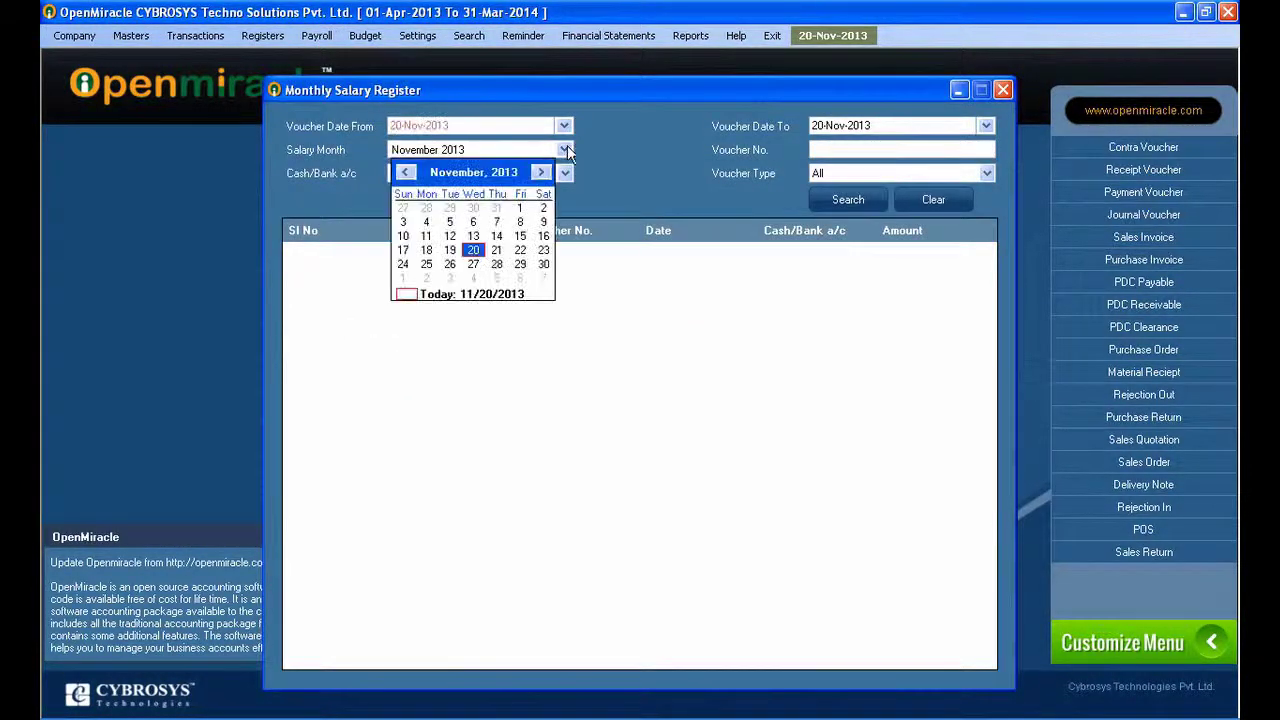
click(498, 174)
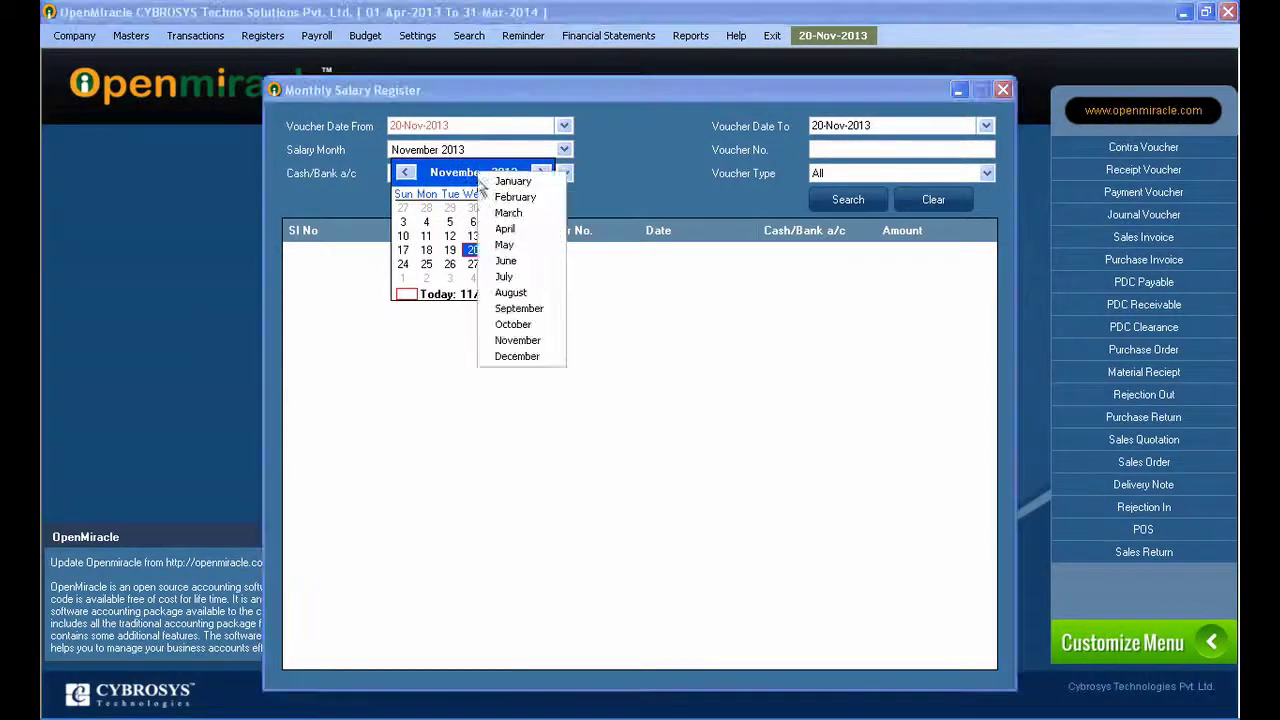
click(515, 312)
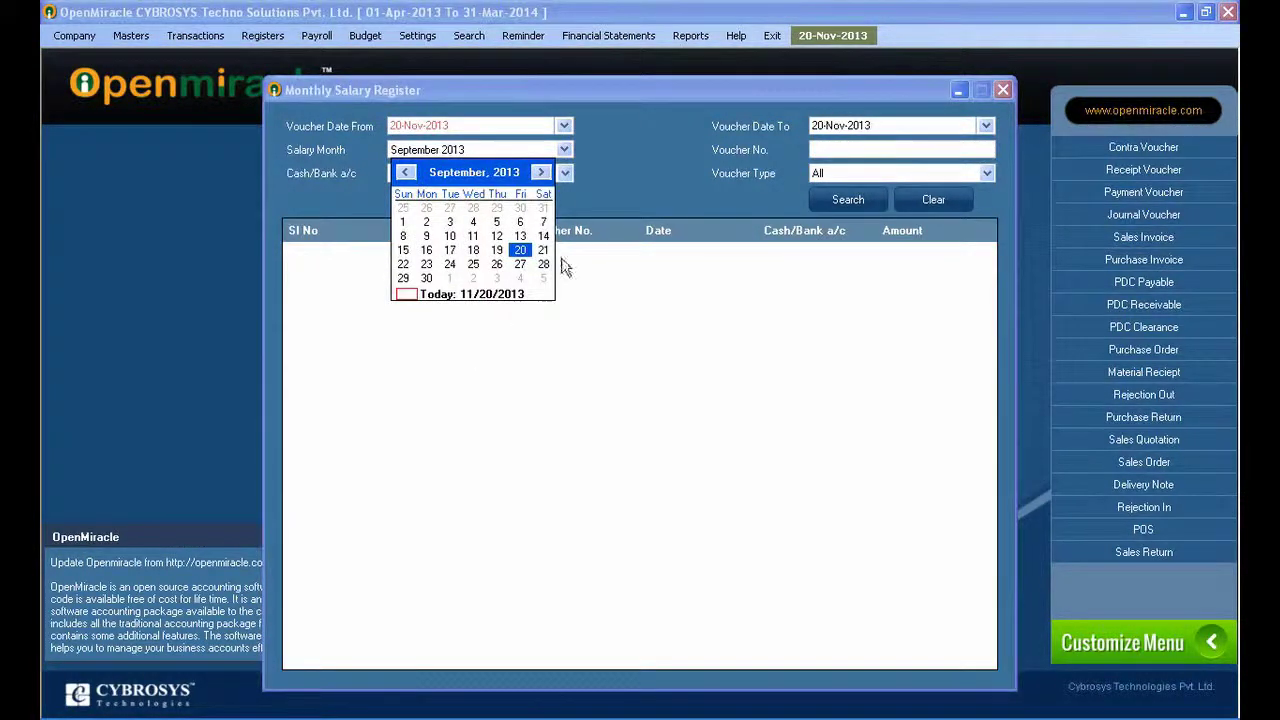
click(639, 227)
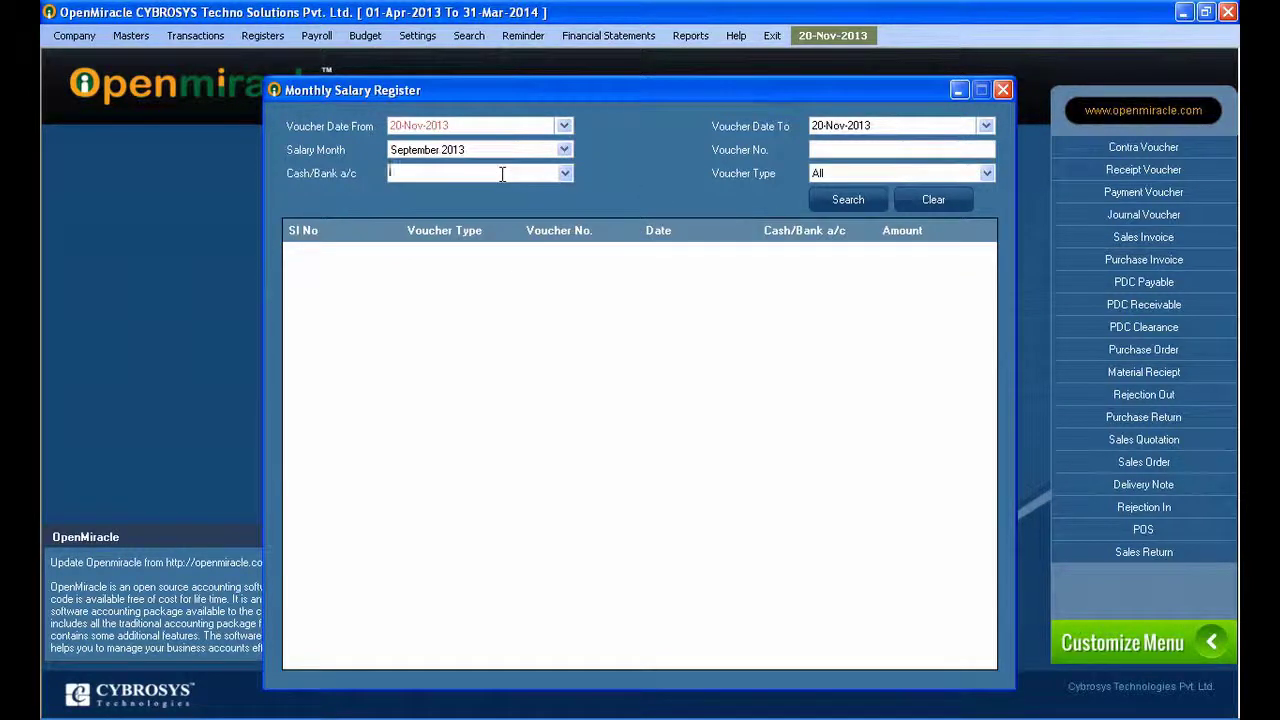
click(565, 174)
click(540, 189)
click(837, 199)
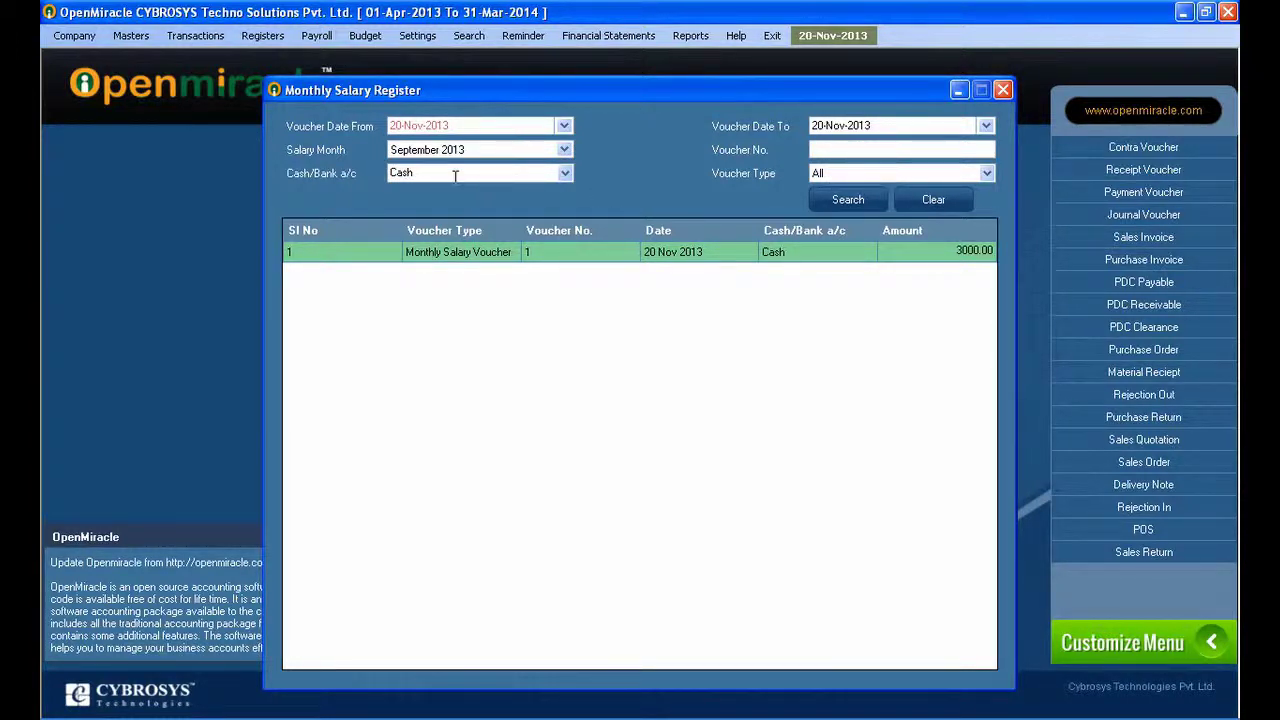
Reset filters and search September 2013 with voucher type Monthly Salary Voucher.
click(985, 175)
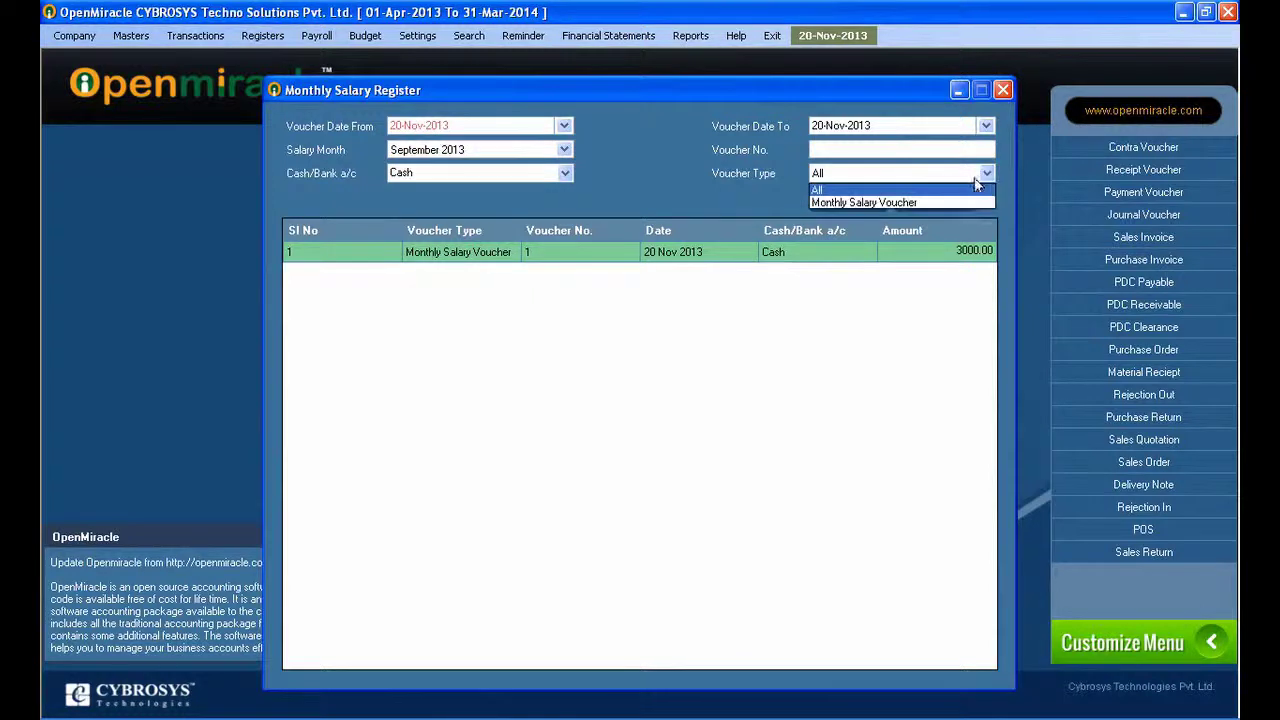
click(927, 200)
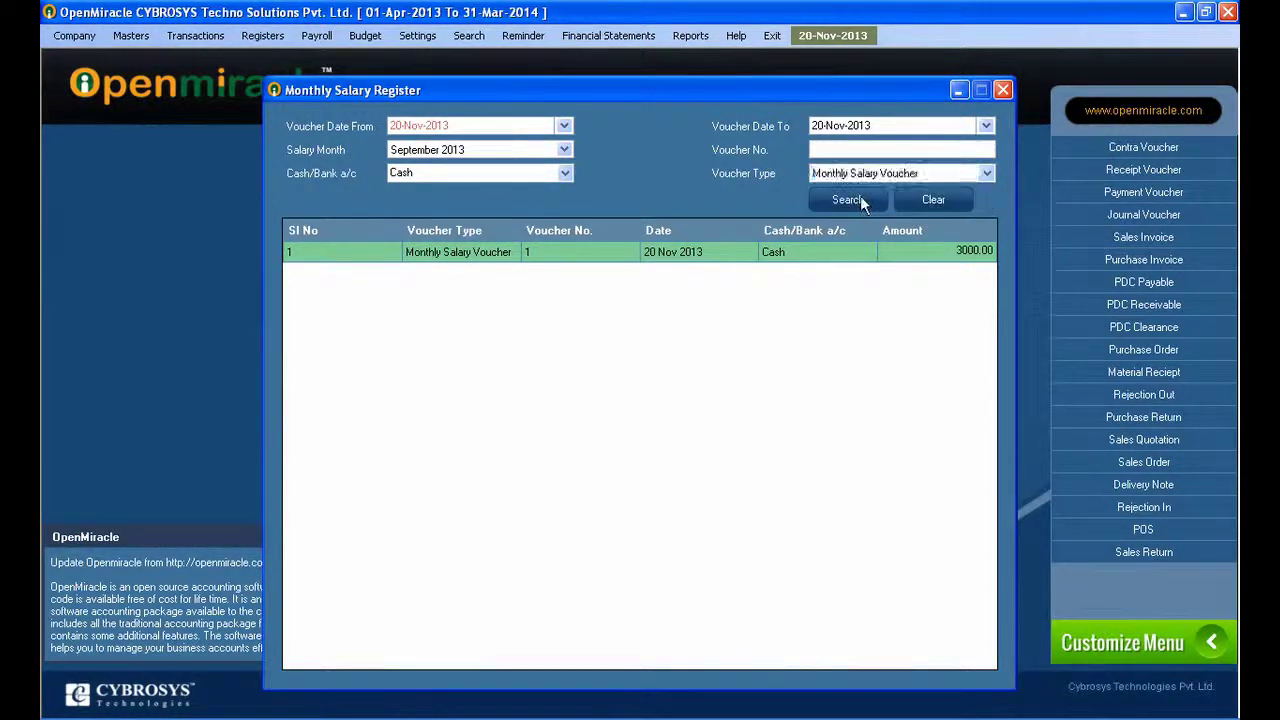
click(922, 198)
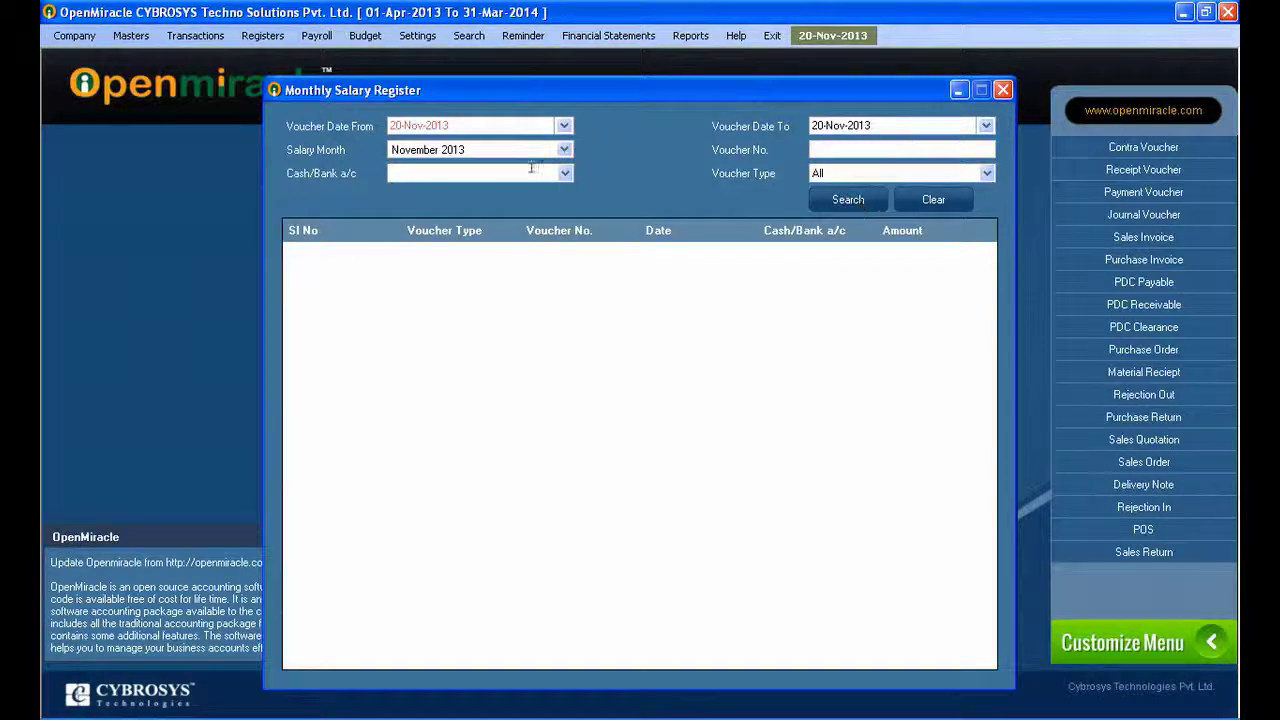
click(564, 149)
click(460, 172)
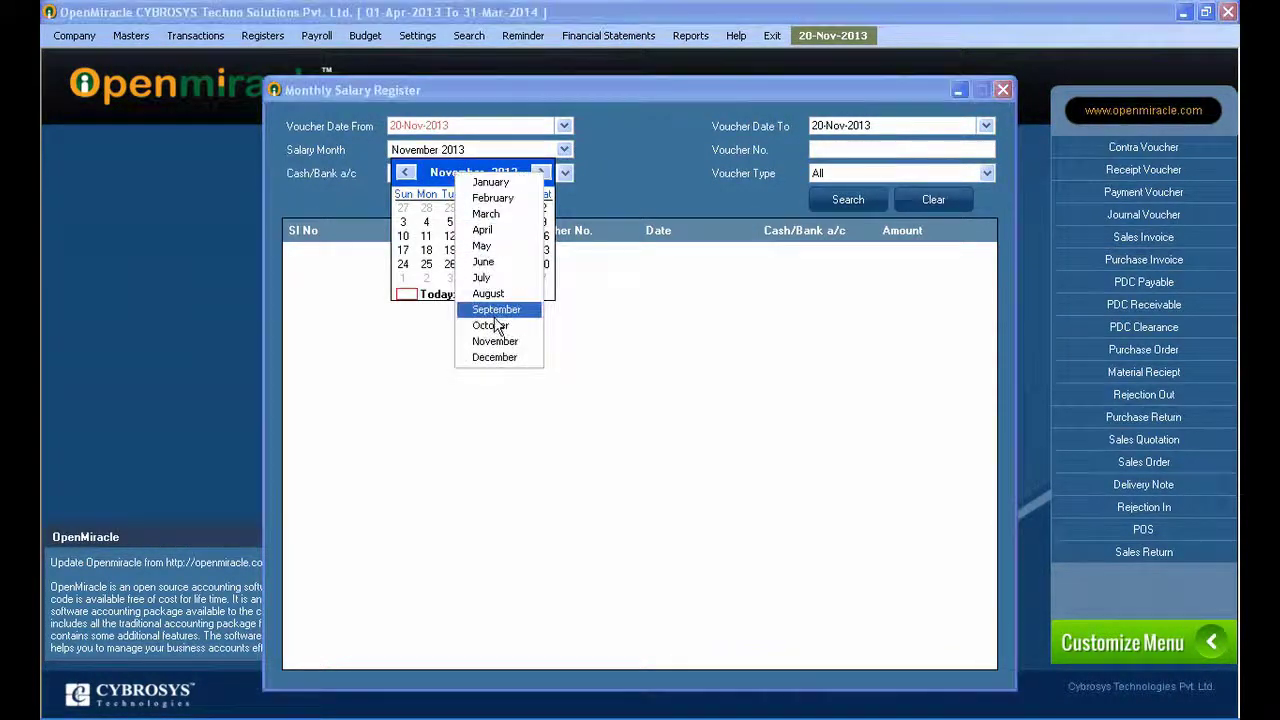
click(496, 310)
click(839, 197)
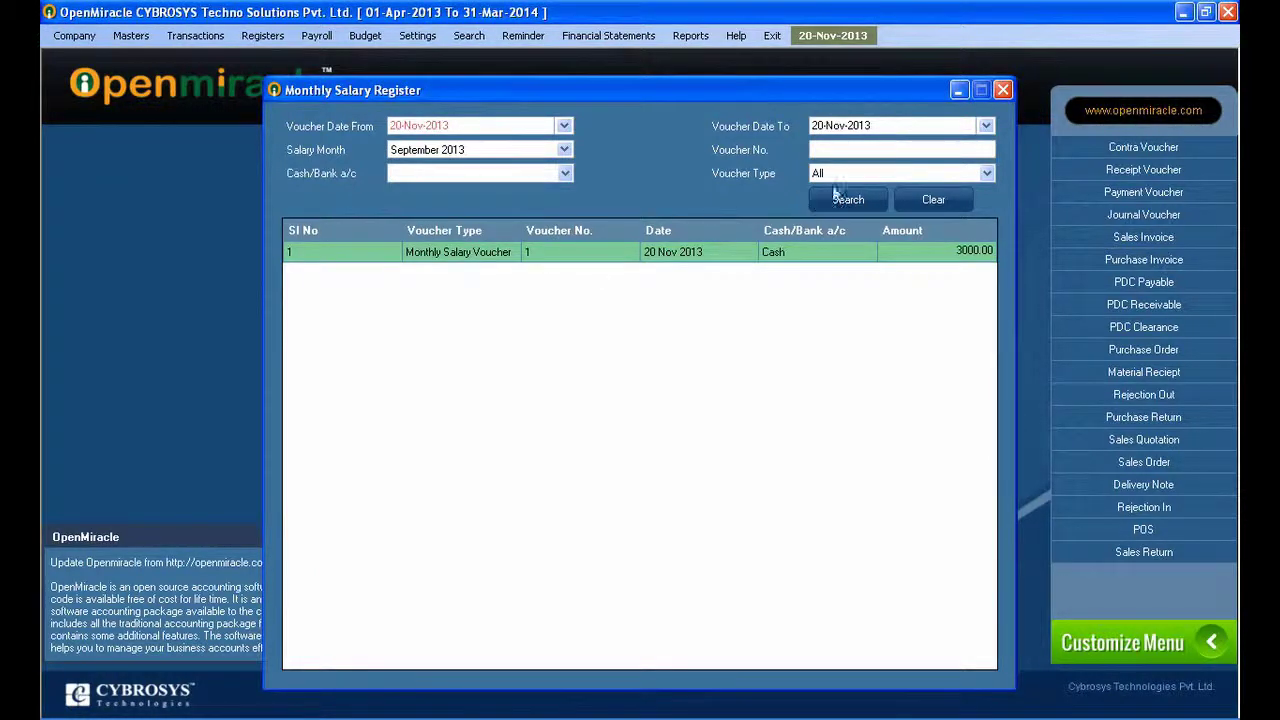
click(860, 177)
click(850, 201)
click(849, 200)
Reopen voucher 1 and mark Denis and Sam Paid, bringing the total to 52000.00.
double_click(705, 252)
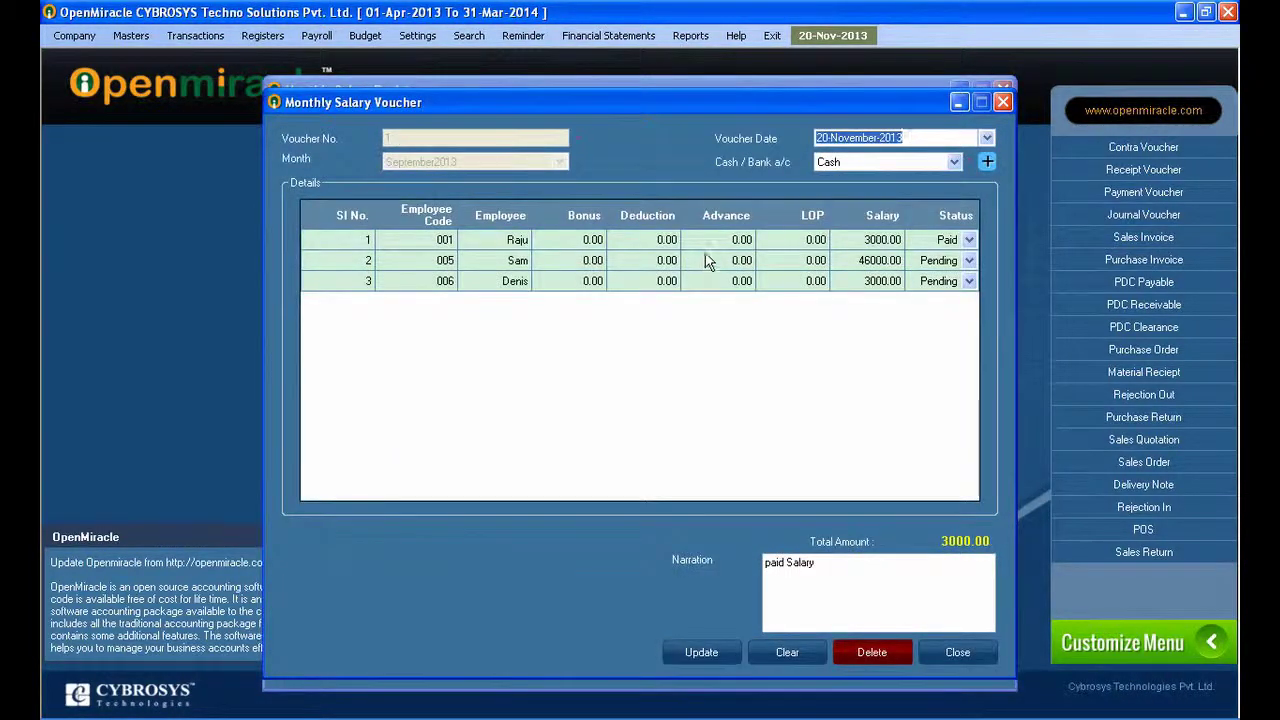
click(956, 284)
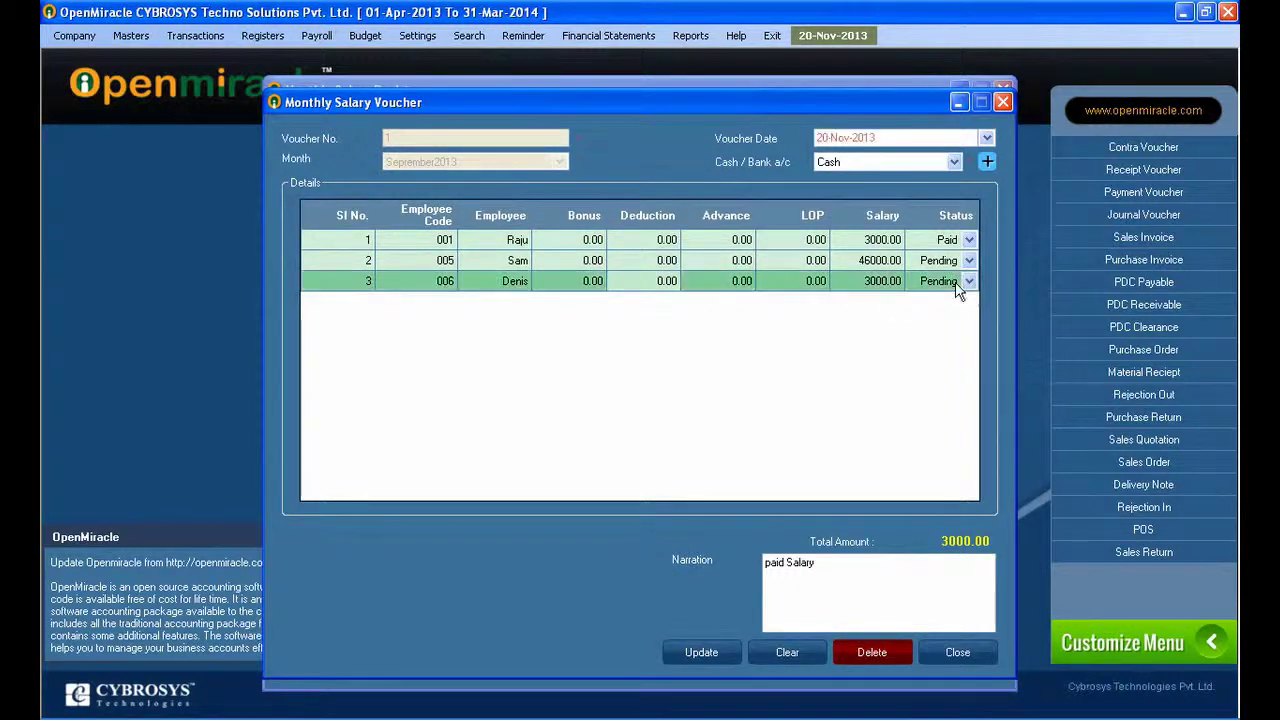
click(957, 284)
click(962, 283)
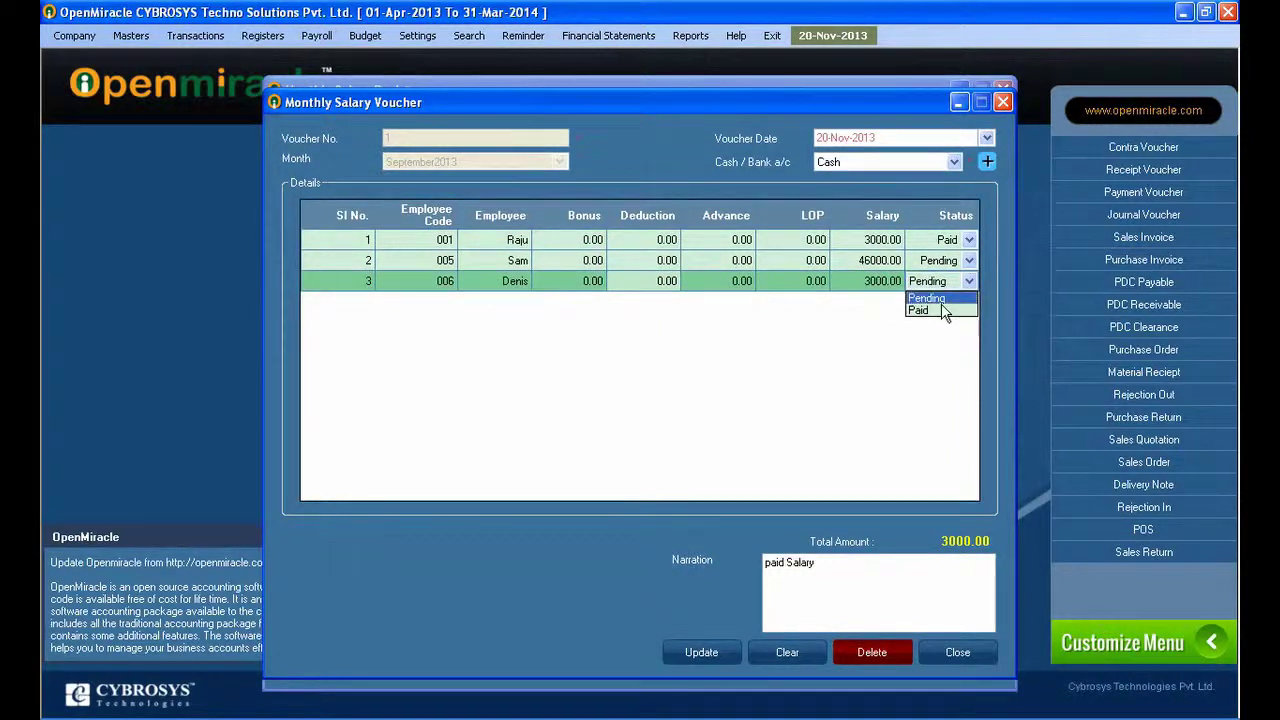
click(936, 308)
click(968, 263)
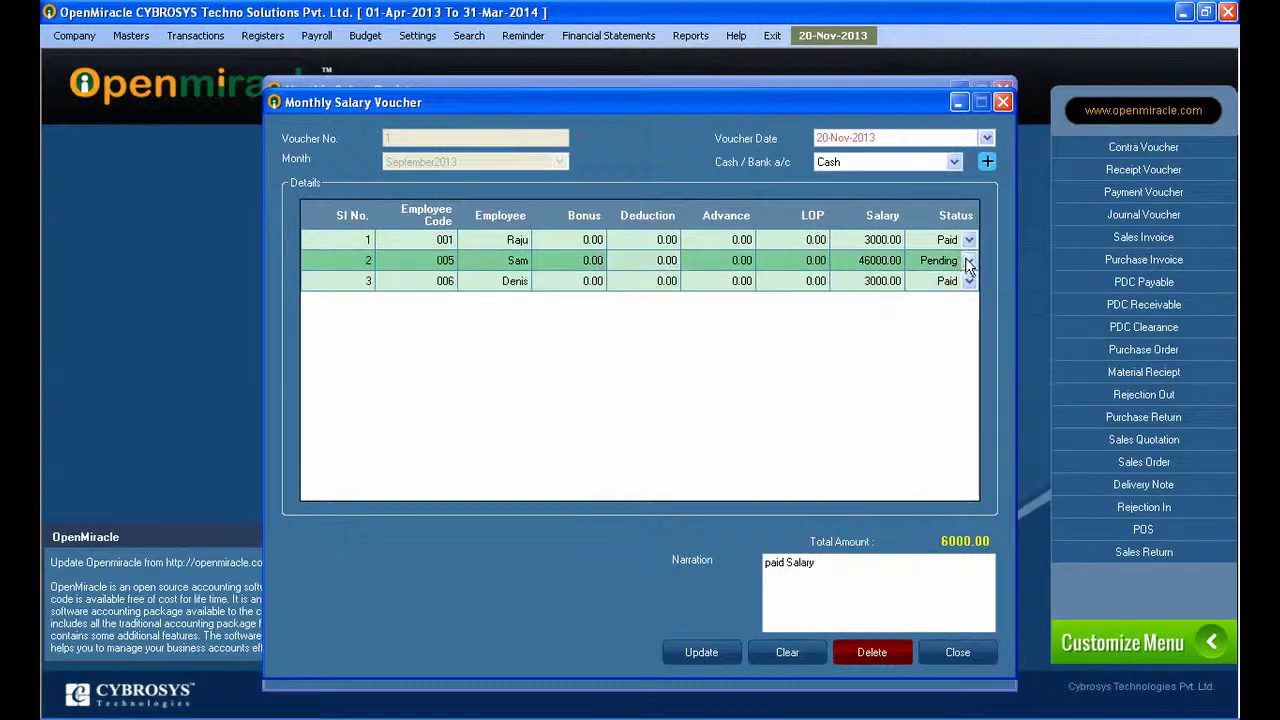
click(968, 262)
click(968, 262)
click(940, 279)
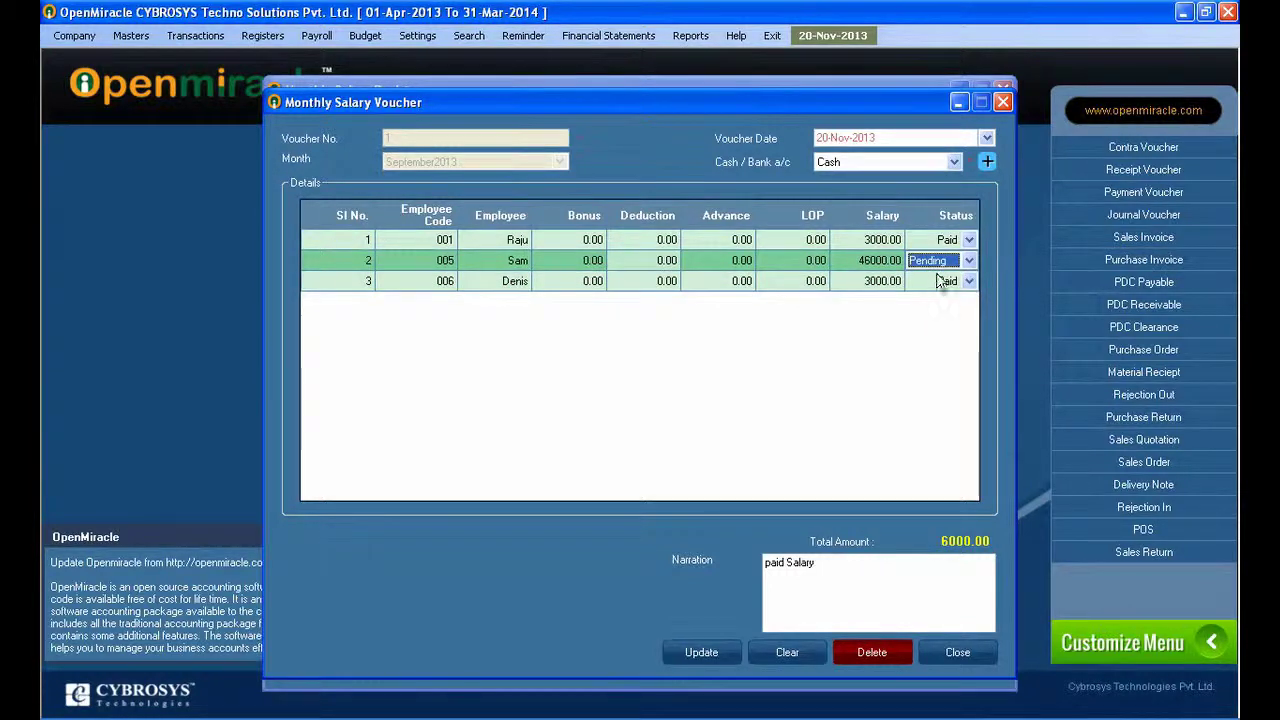
click(934, 289)
click(925, 281)
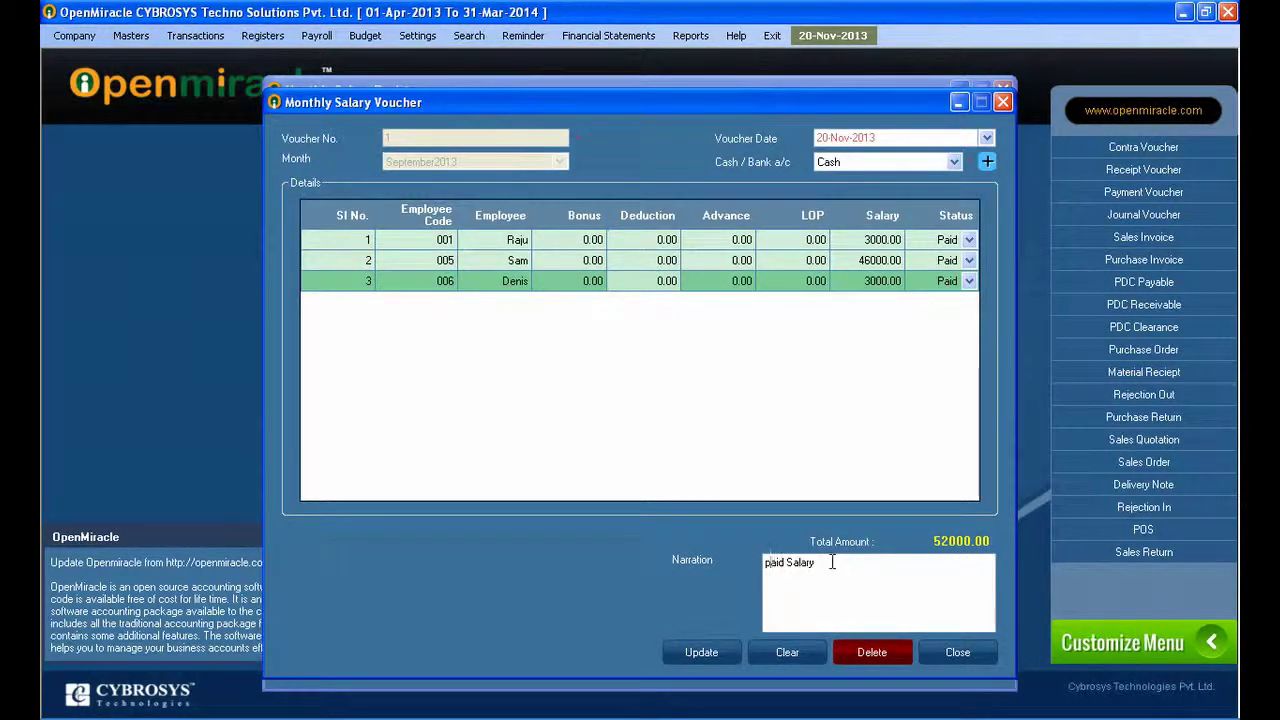
Capitalise the narration's first letter to 'P' and cancel a Delete prompt.
key(Delete)
text(P)
click(885, 653)
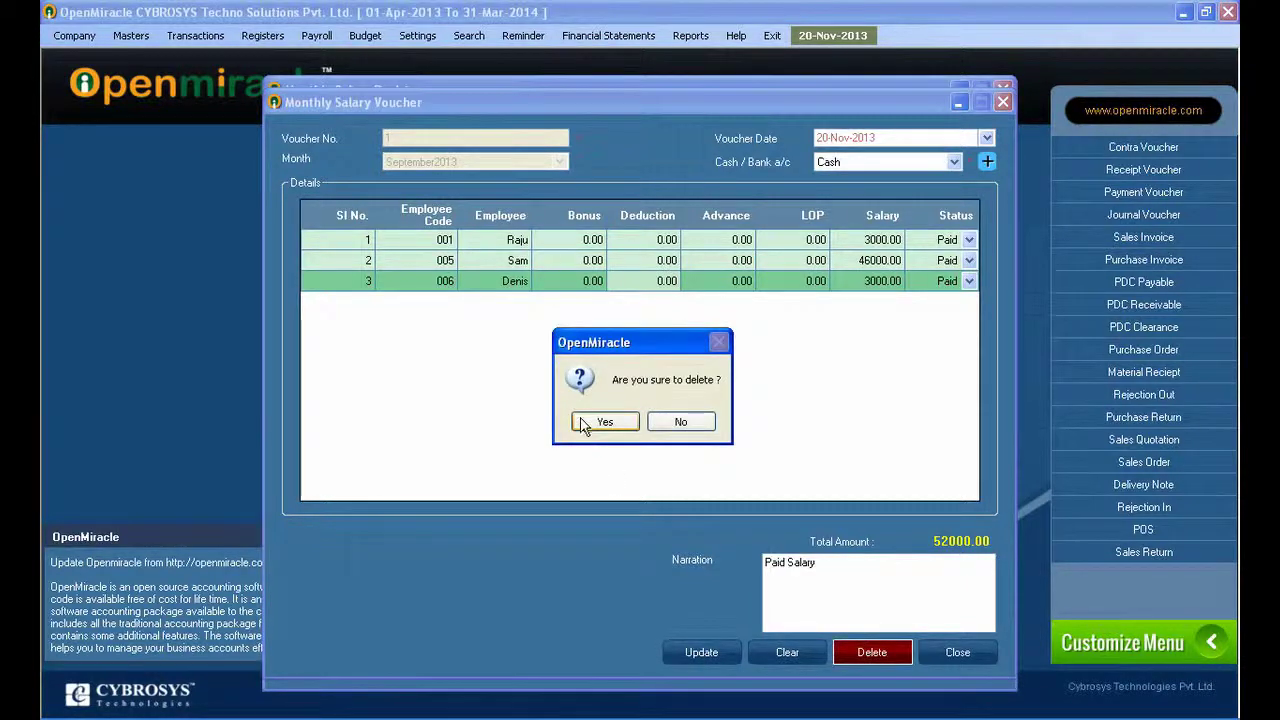
click(680, 422)
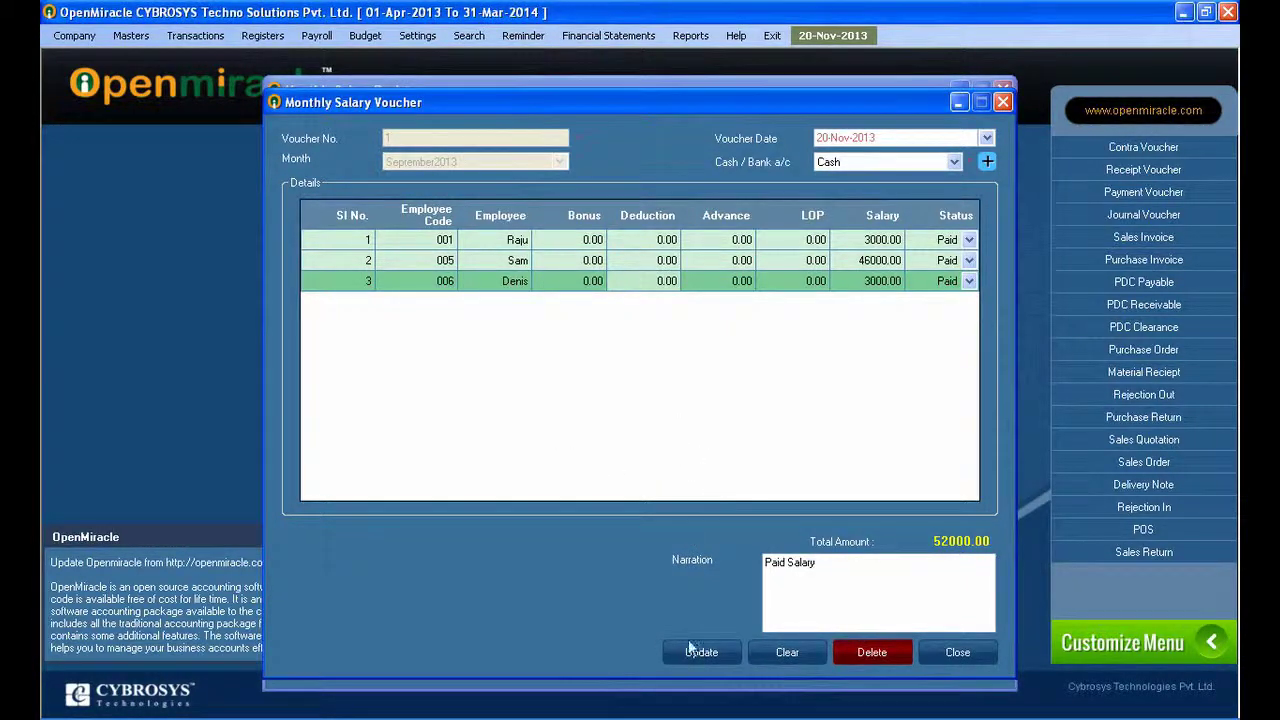
Set the account to Cash and update the voucher with all three employees Paid.
click(930, 165)
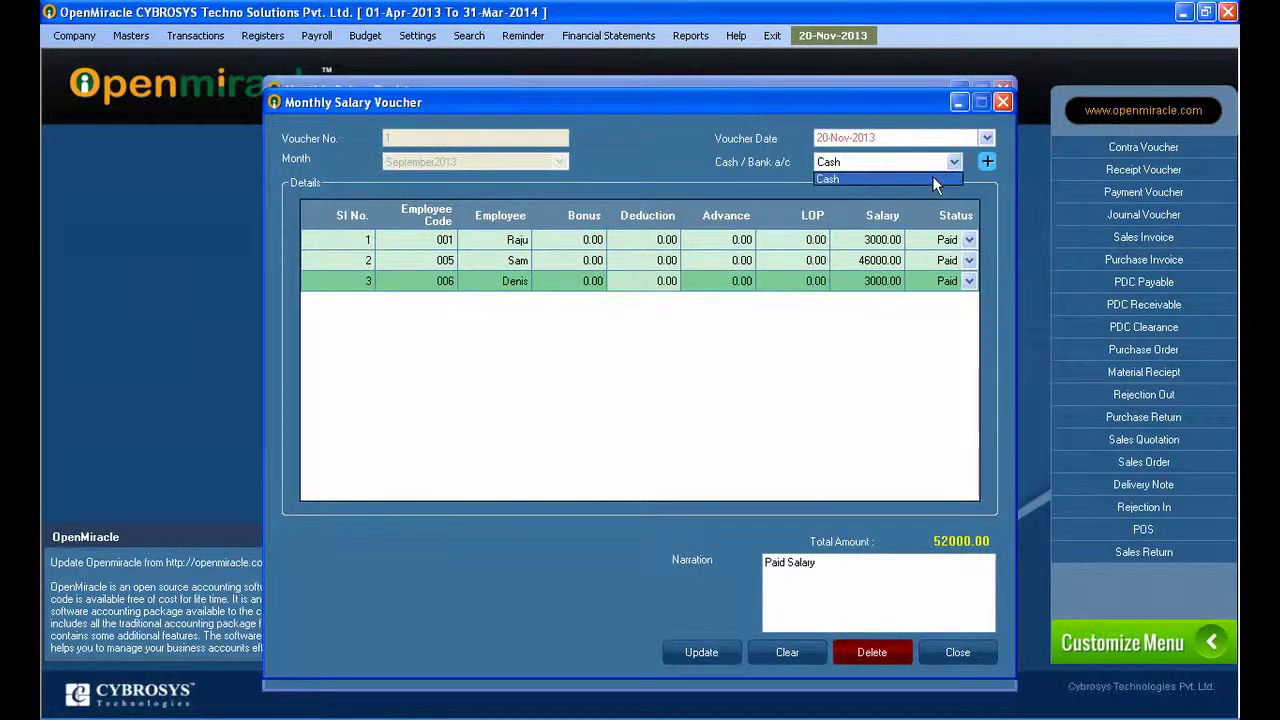
click(932, 177)
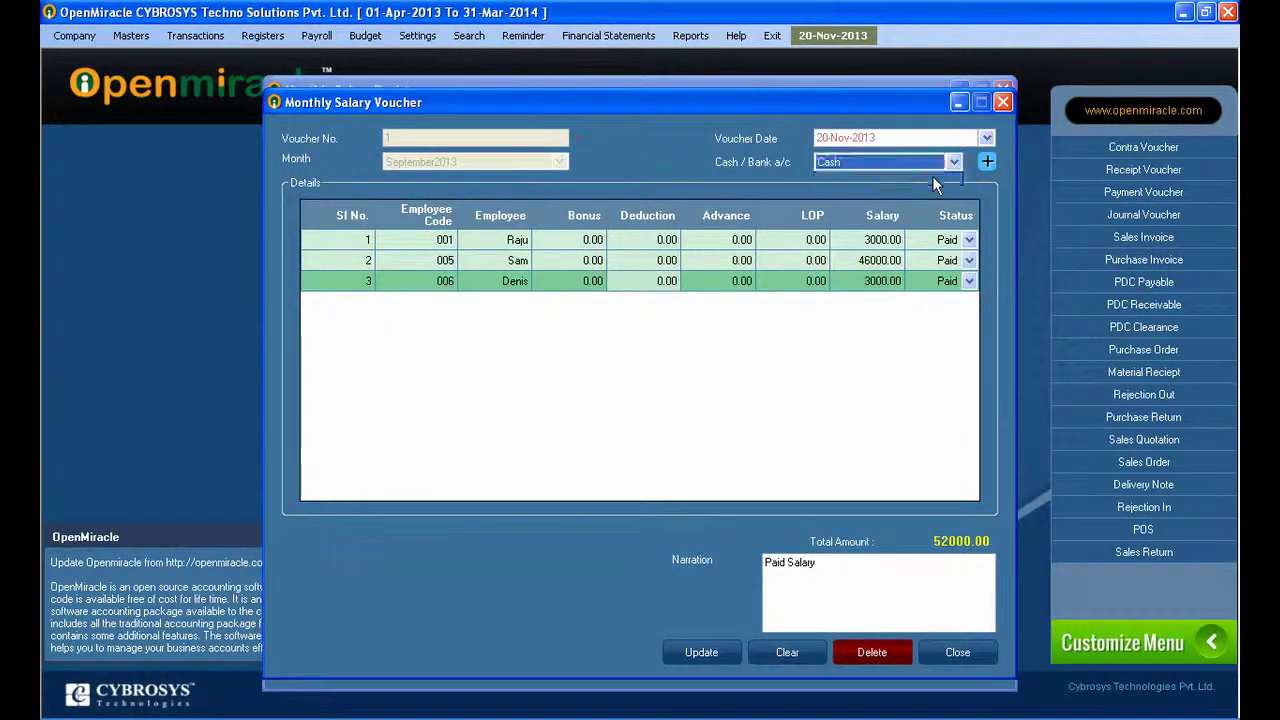
click(724, 660)
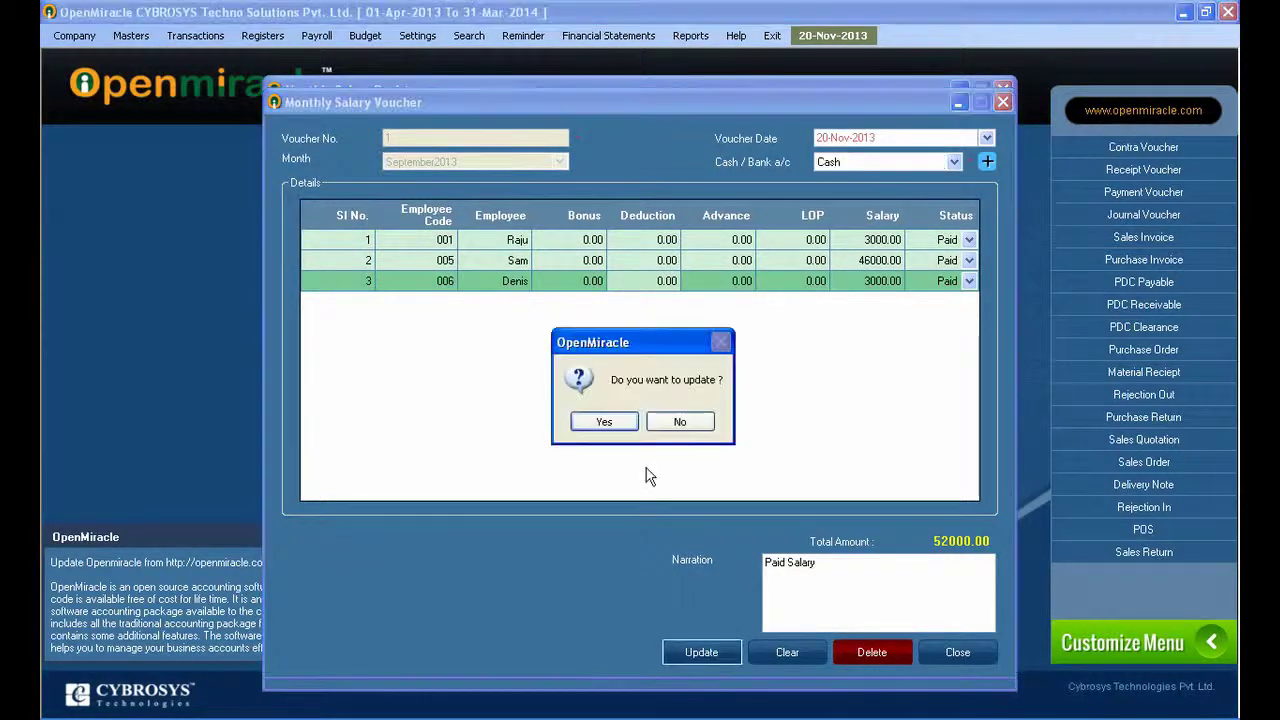
click(608, 422)
click(646, 422)
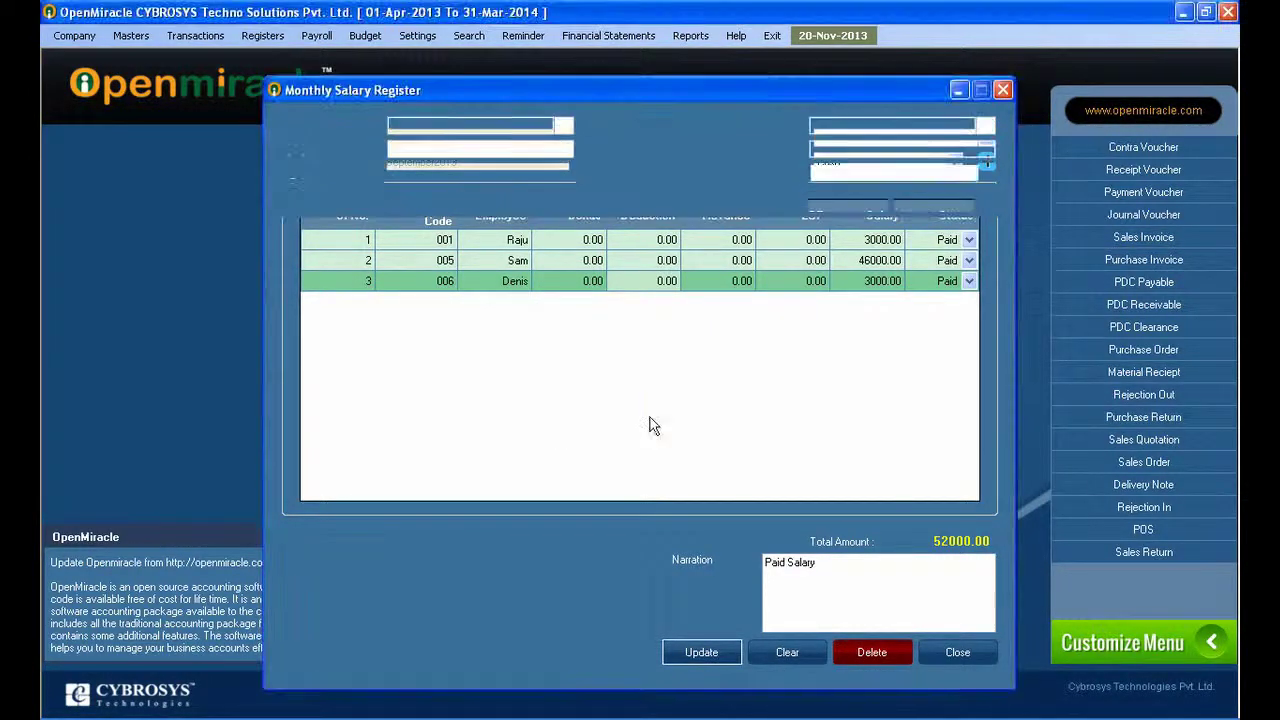
Search the register for September 2013 and open the salary voucher.
double_click(421, 152)
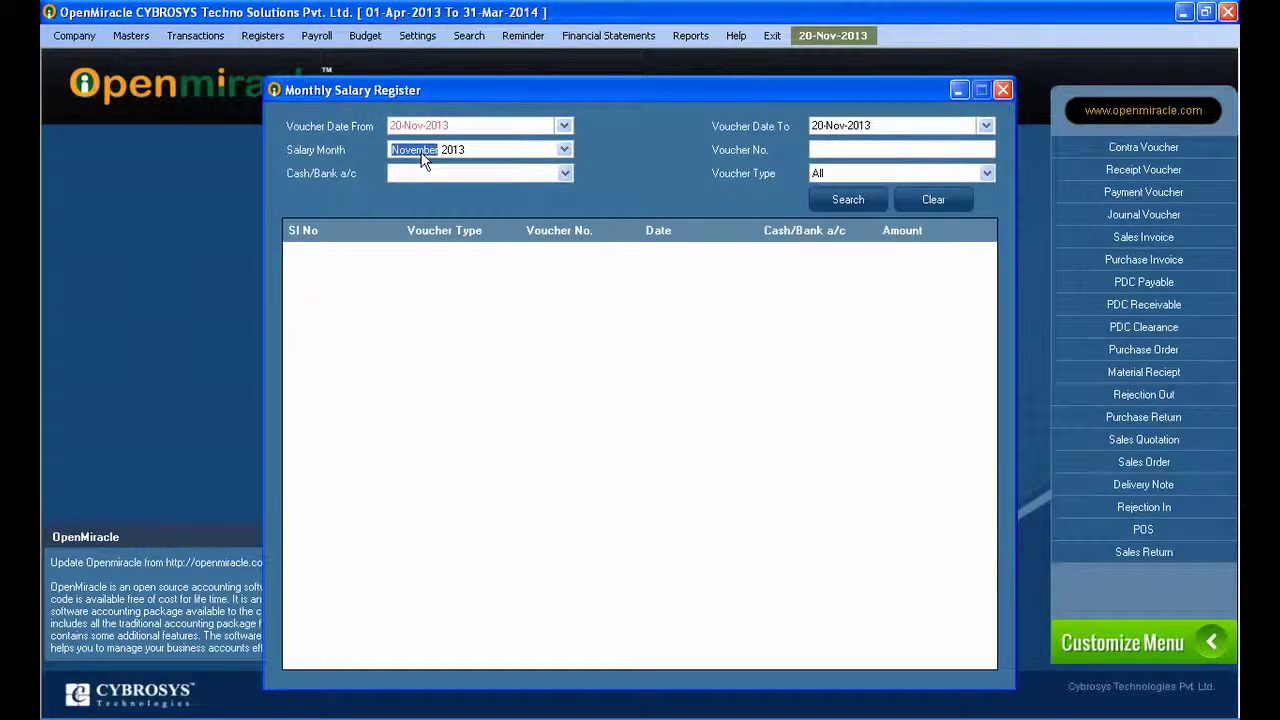
key(Tab)
click(564, 149)
click(465, 180)
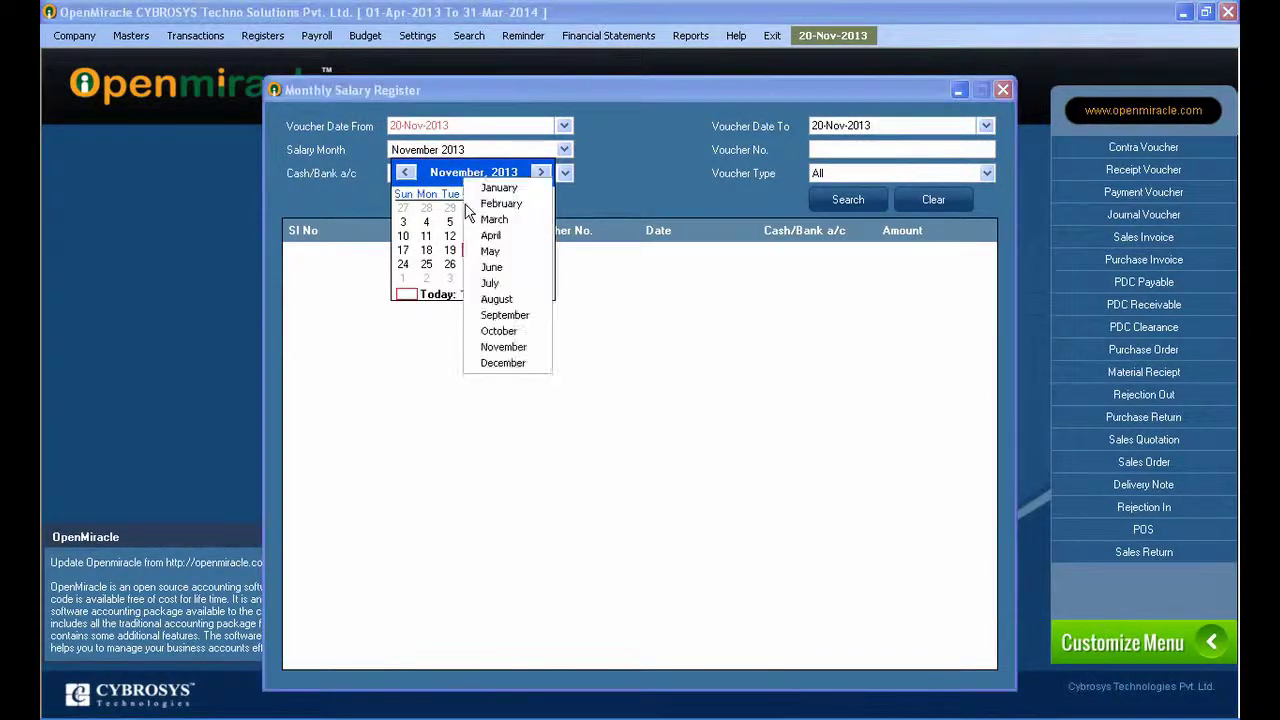
click(492, 314)
click(848, 200)
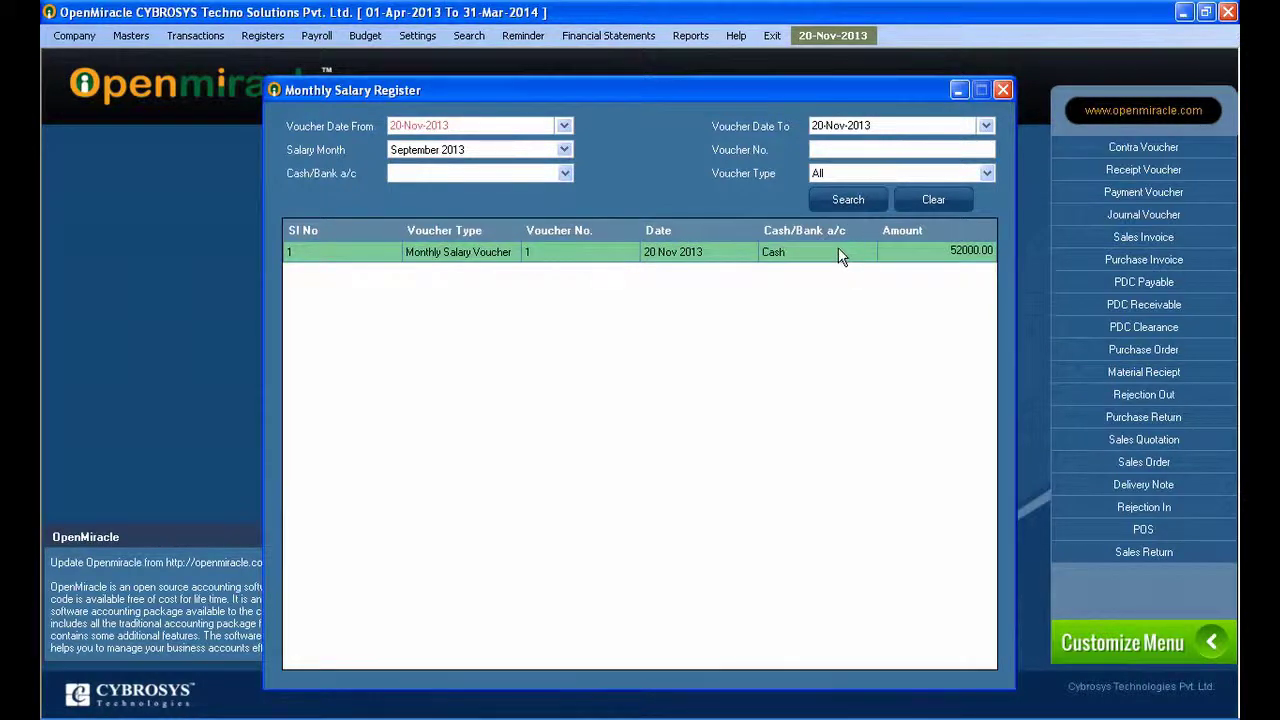
double_click(745, 262)
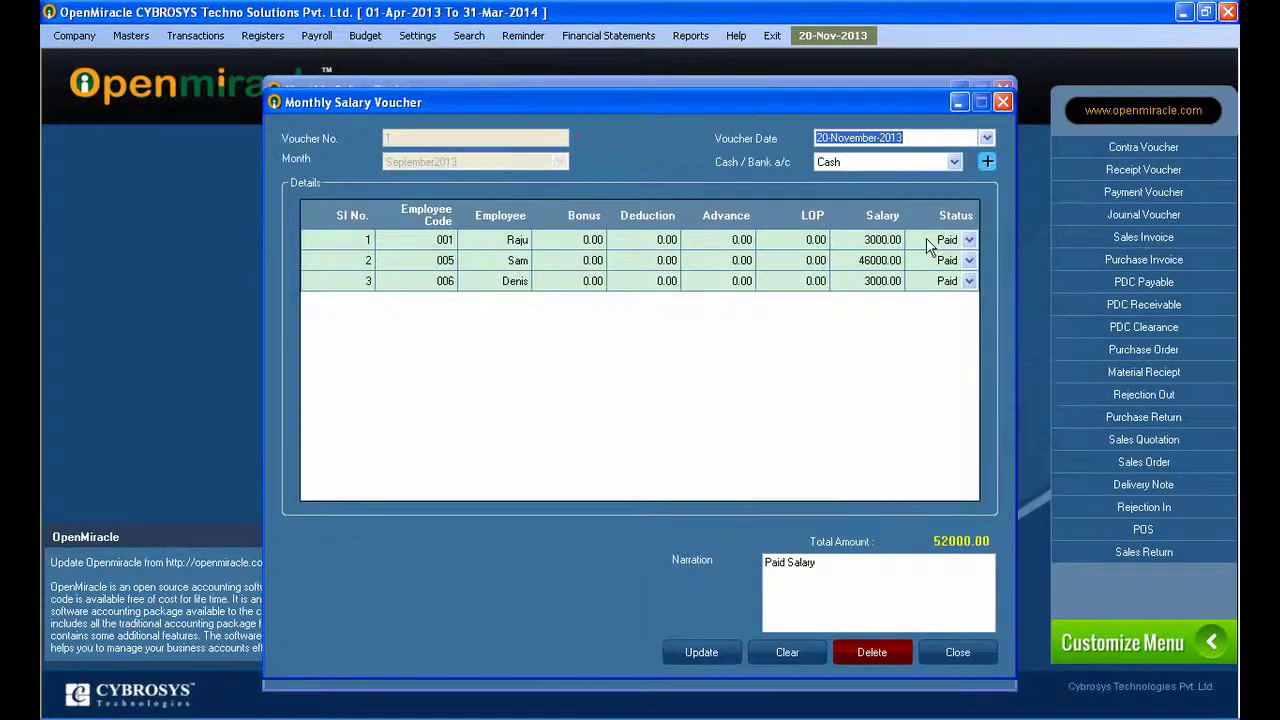
Toggle Denis's status to Pending and back to Paid, then update the voucher.
click(974, 285)
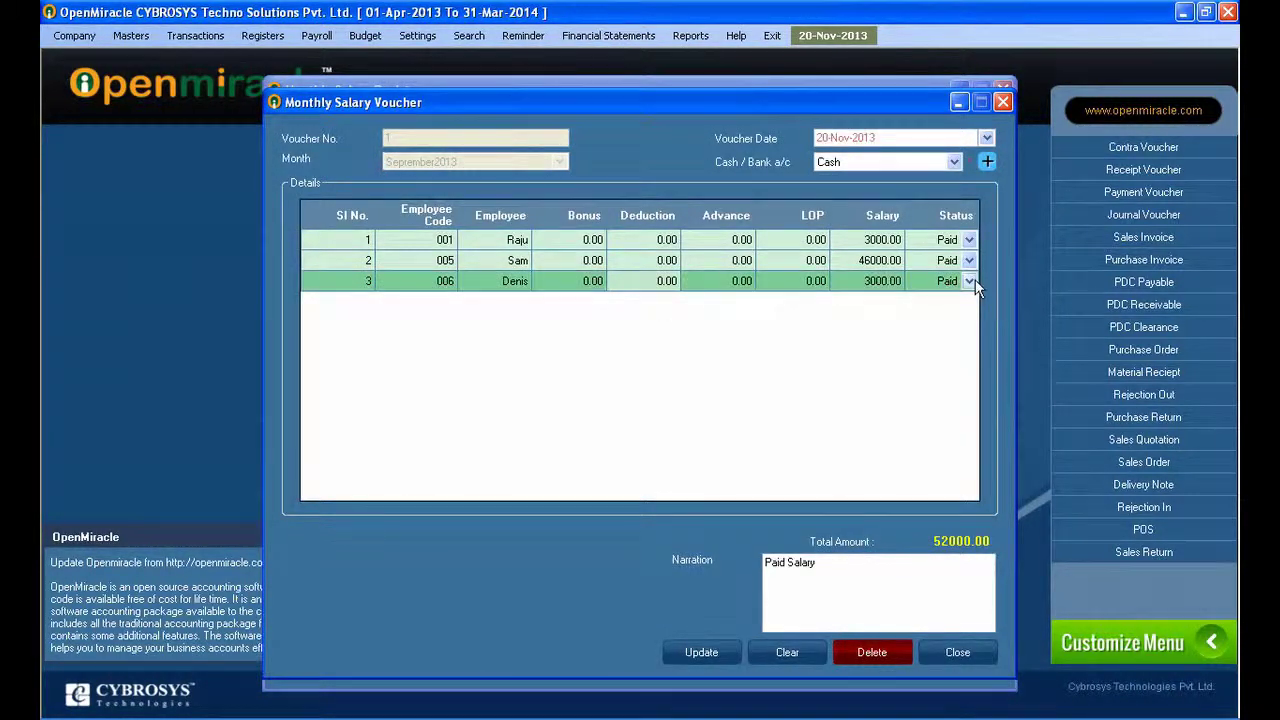
click(974, 285)
click(970, 283)
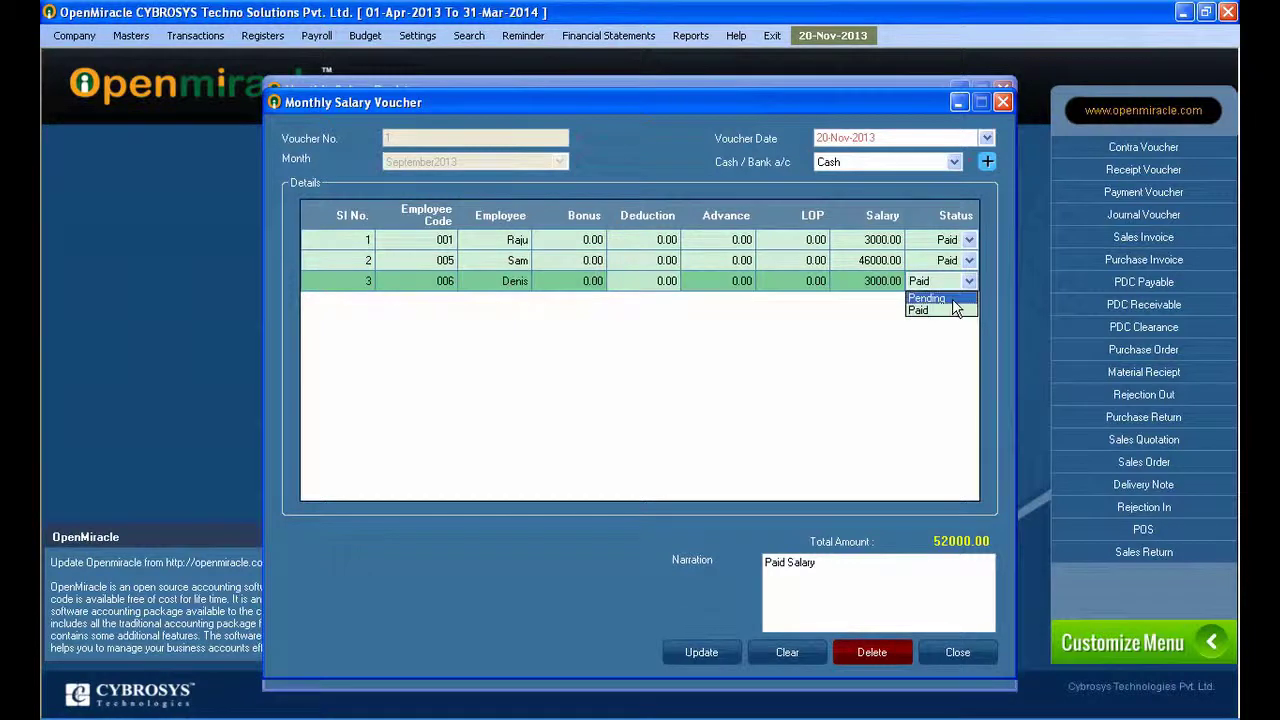
click(952, 299)
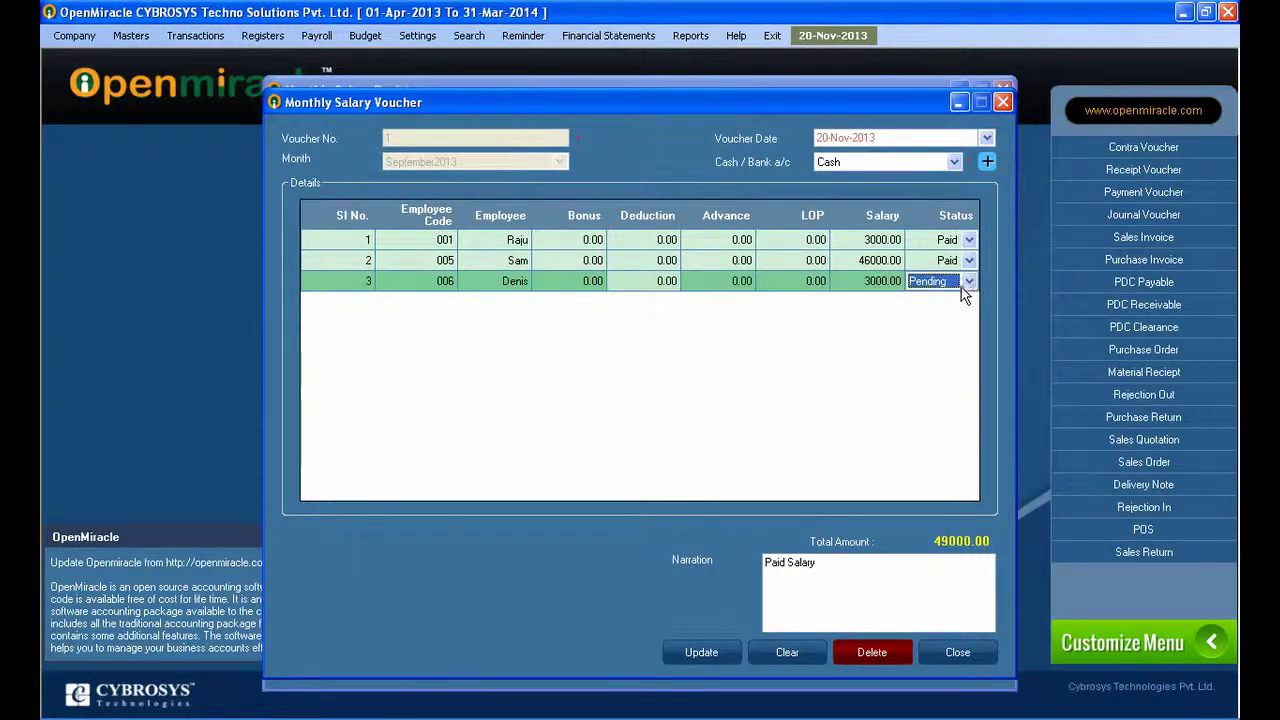
click(962, 286)
click(937, 311)
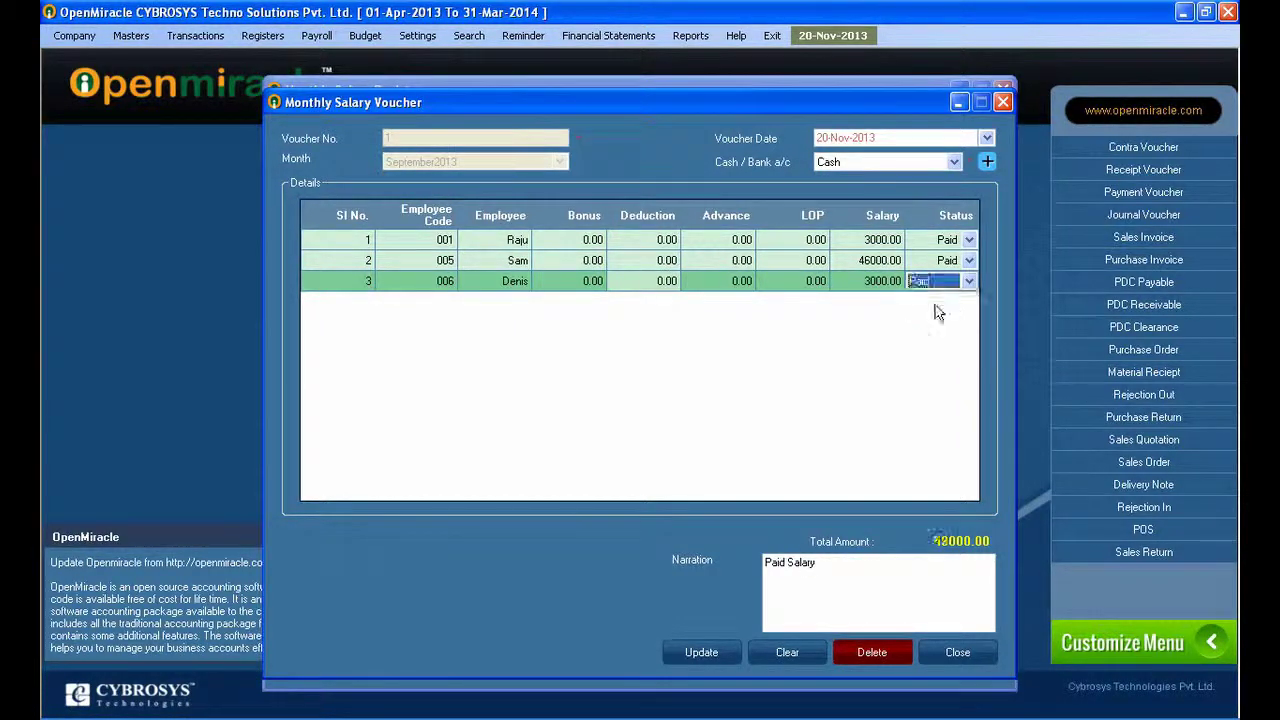
click(701, 652)
click(606, 424)
click(640, 424)
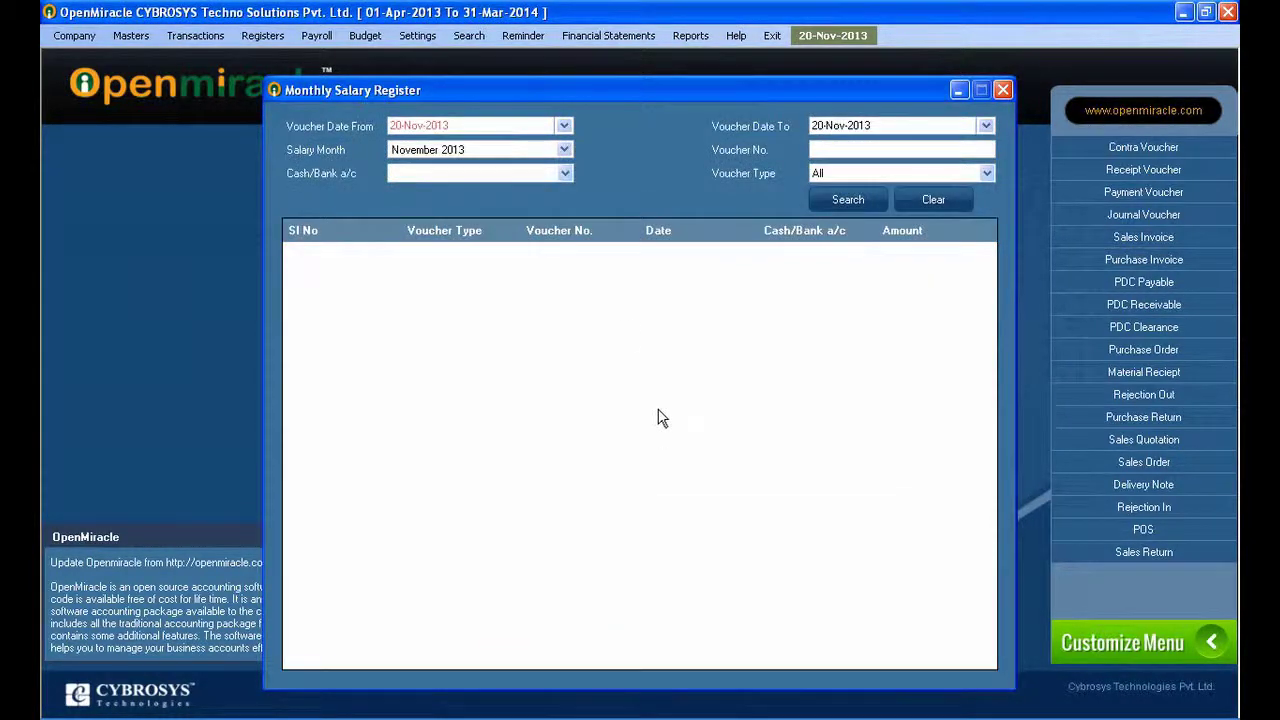
Search September 2013 again and reopen voucher 1 at 52000.00.
click(565, 149)
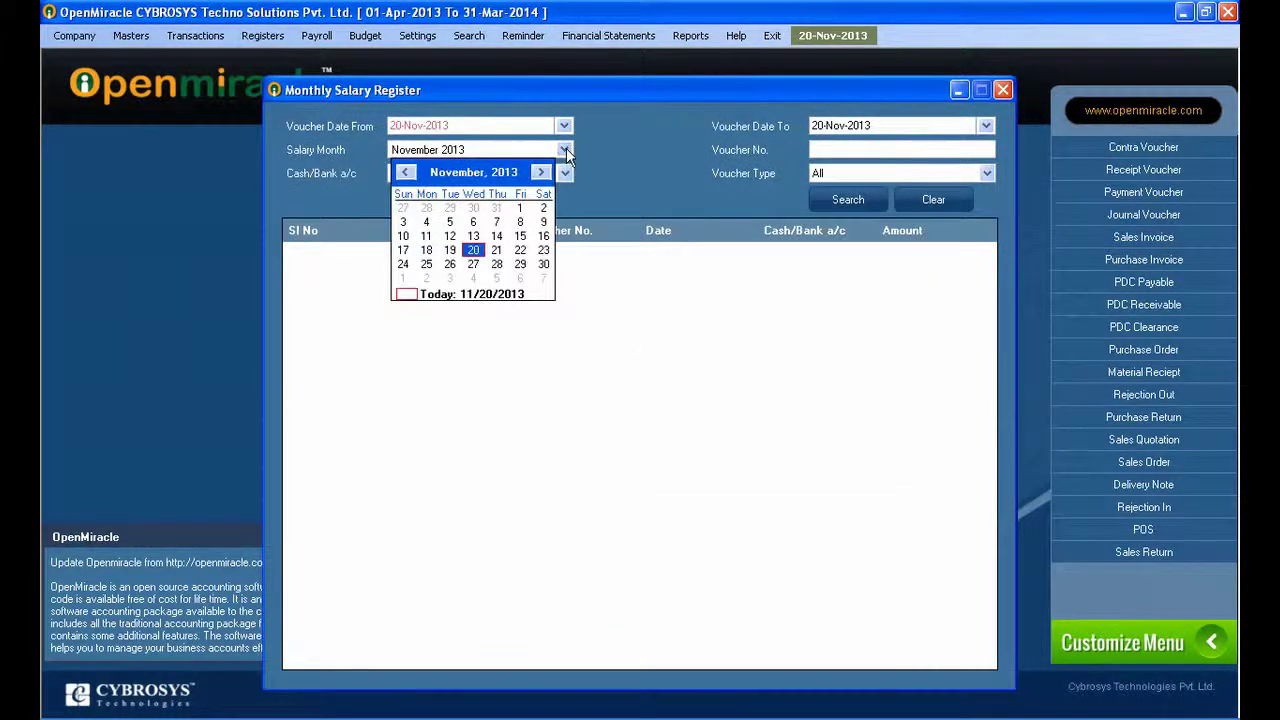
click(472, 172)
click(497, 310)
click(867, 195)
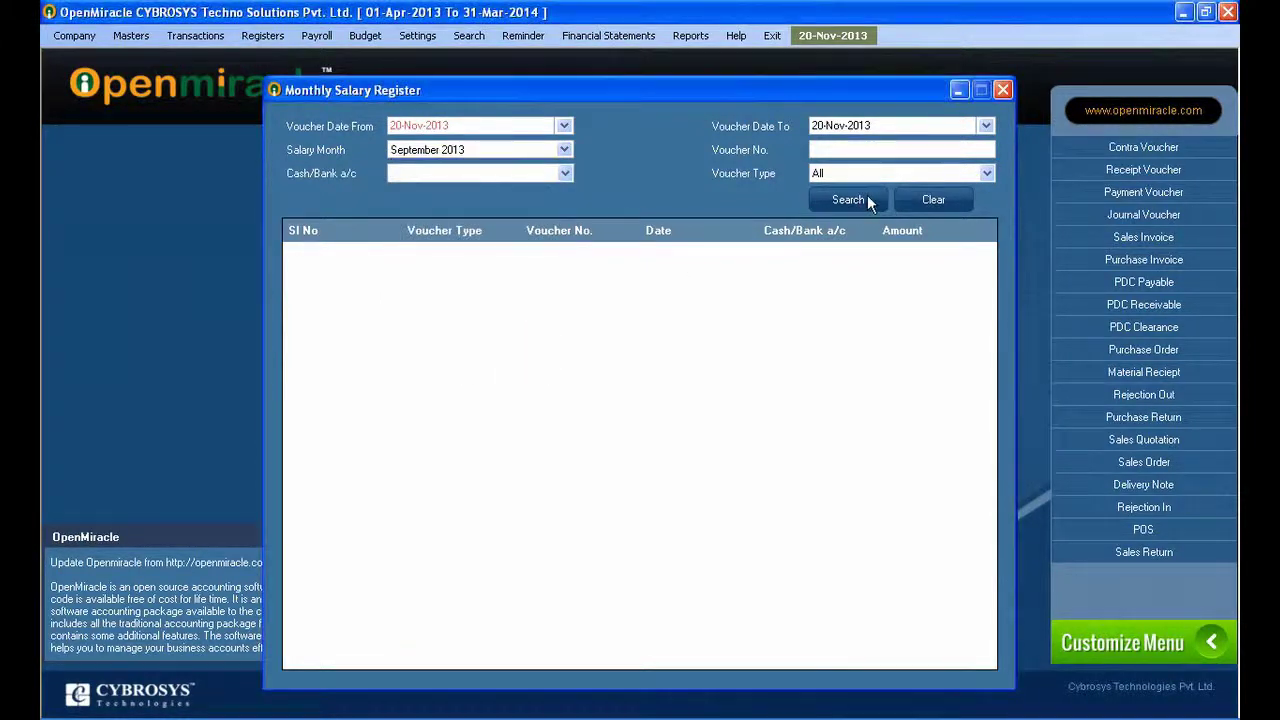
click(867, 195)
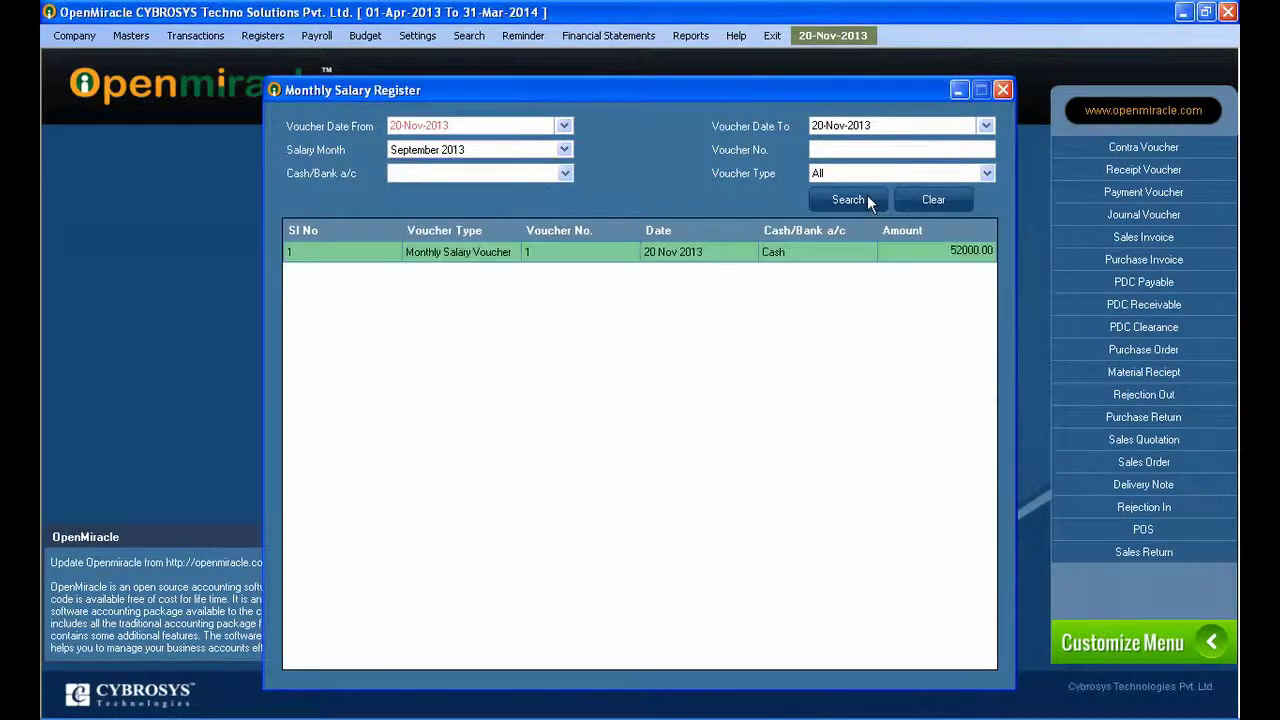
double_click(843, 258)
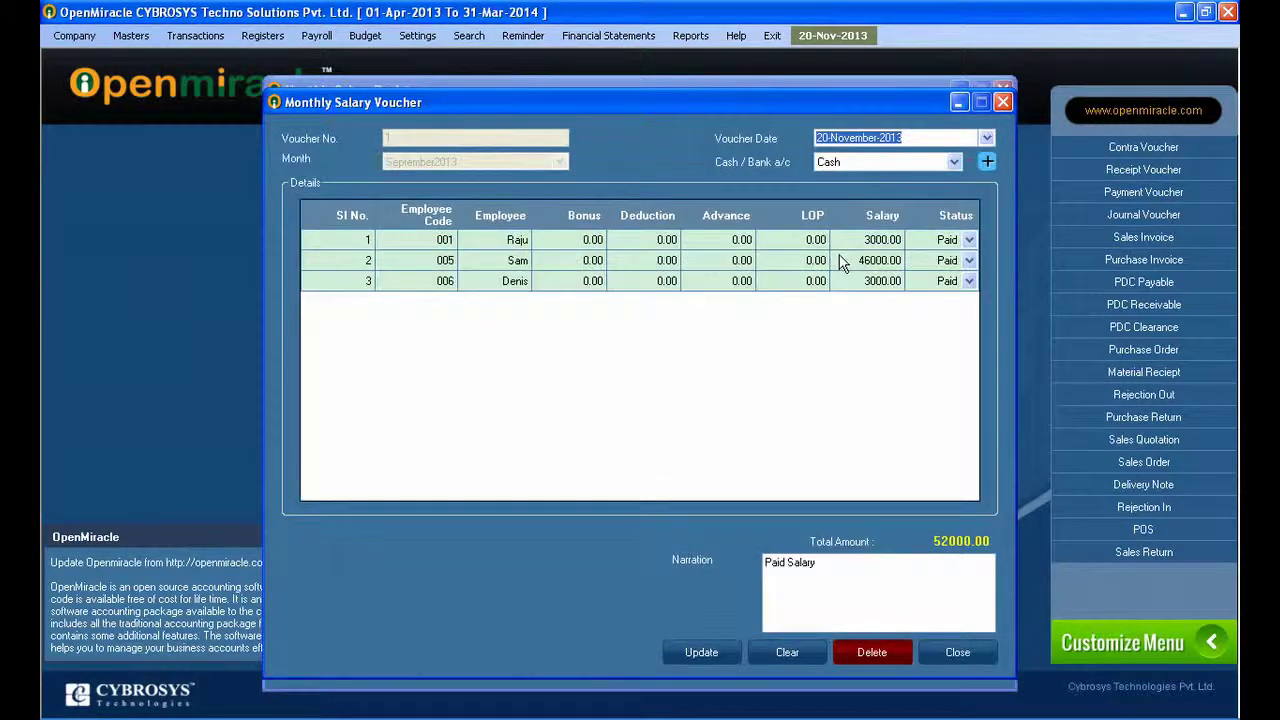
Delete the September 2013 salary voucher, confirming the deletion with Yes.
click(883, 285)
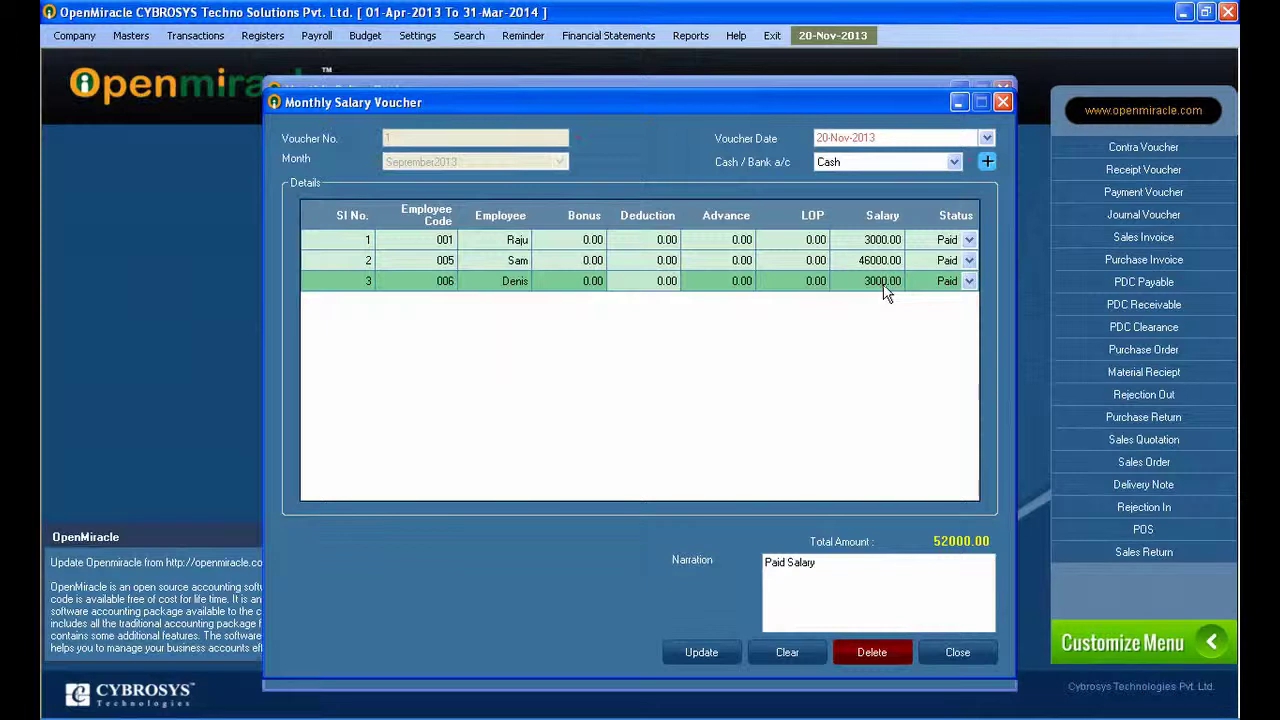
click(890, 242)
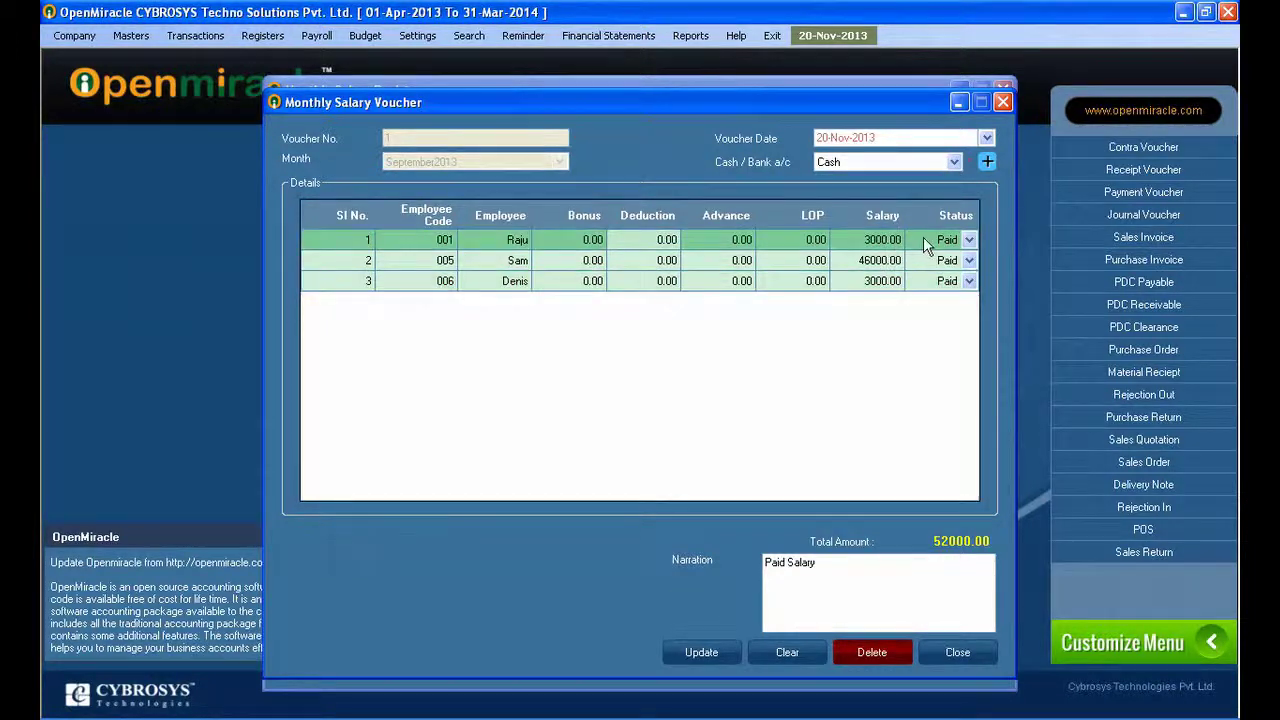
click(896, 262)
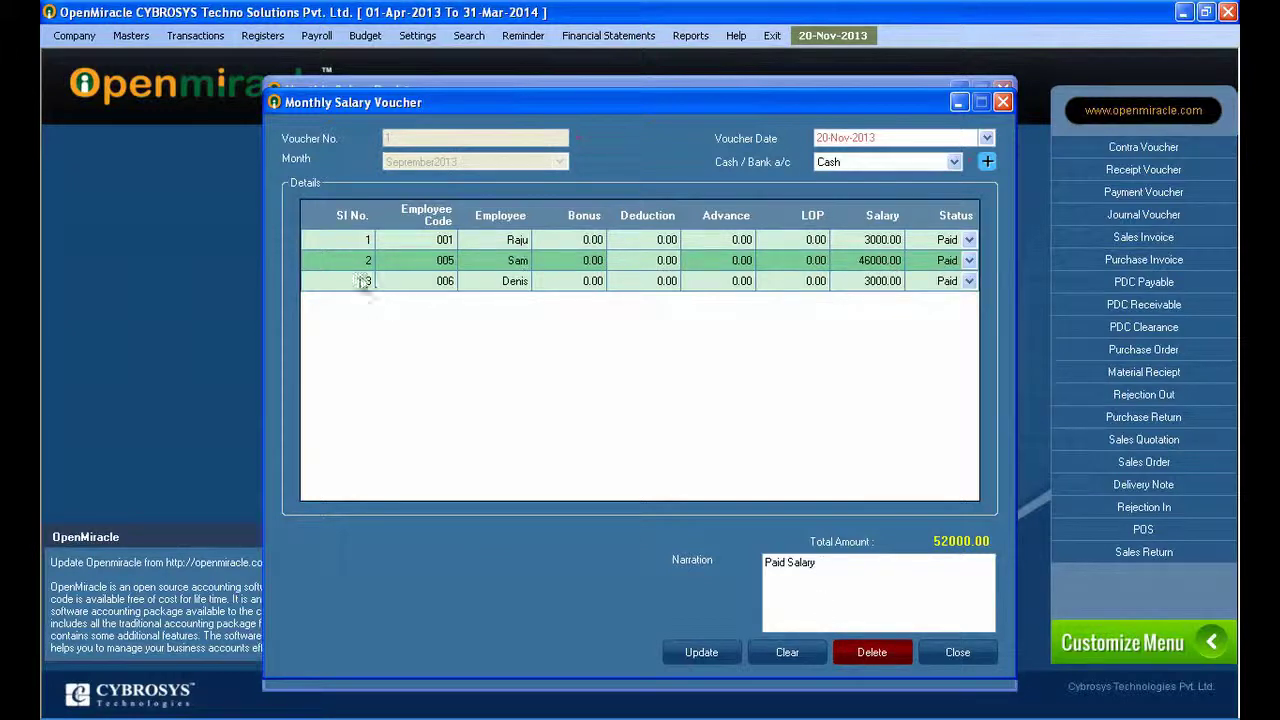
click(328, 281)
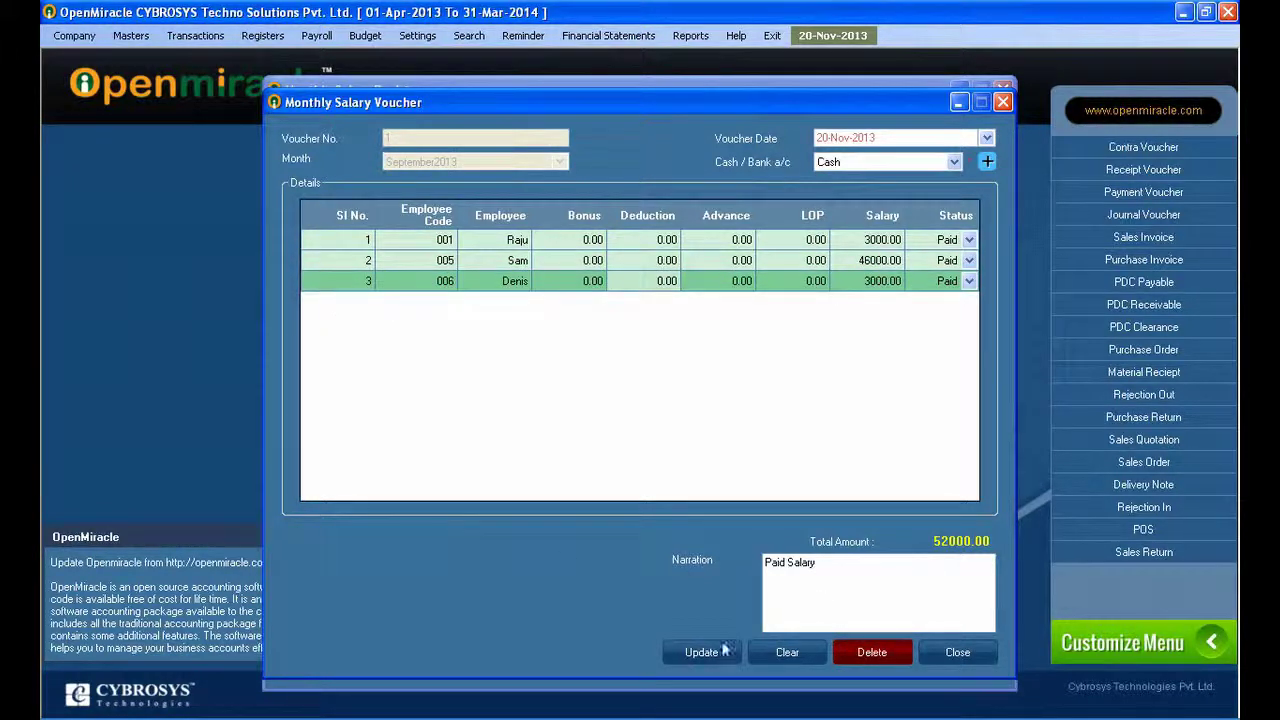
click(868, 651)
click(605, 421)
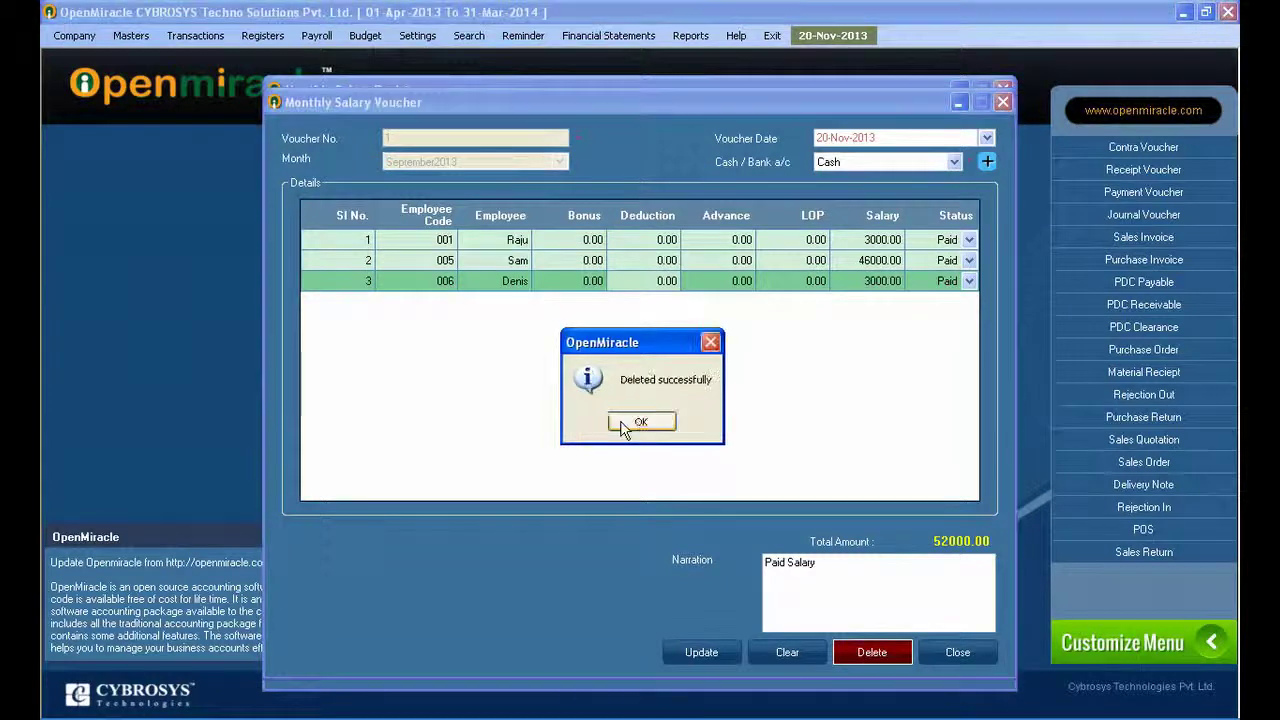
Dismiss the deletion message and set Denis's salary status to Paid in the fresh voucher.
click(625, 421)
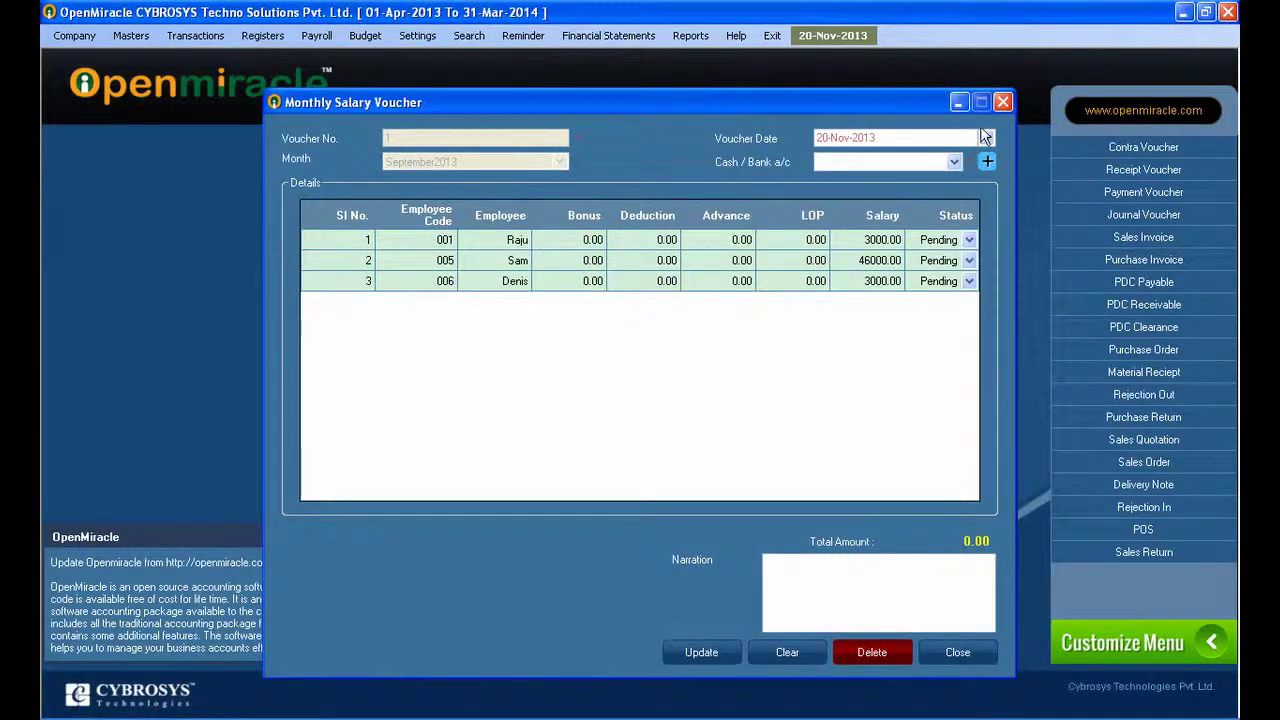
click(967, 285)
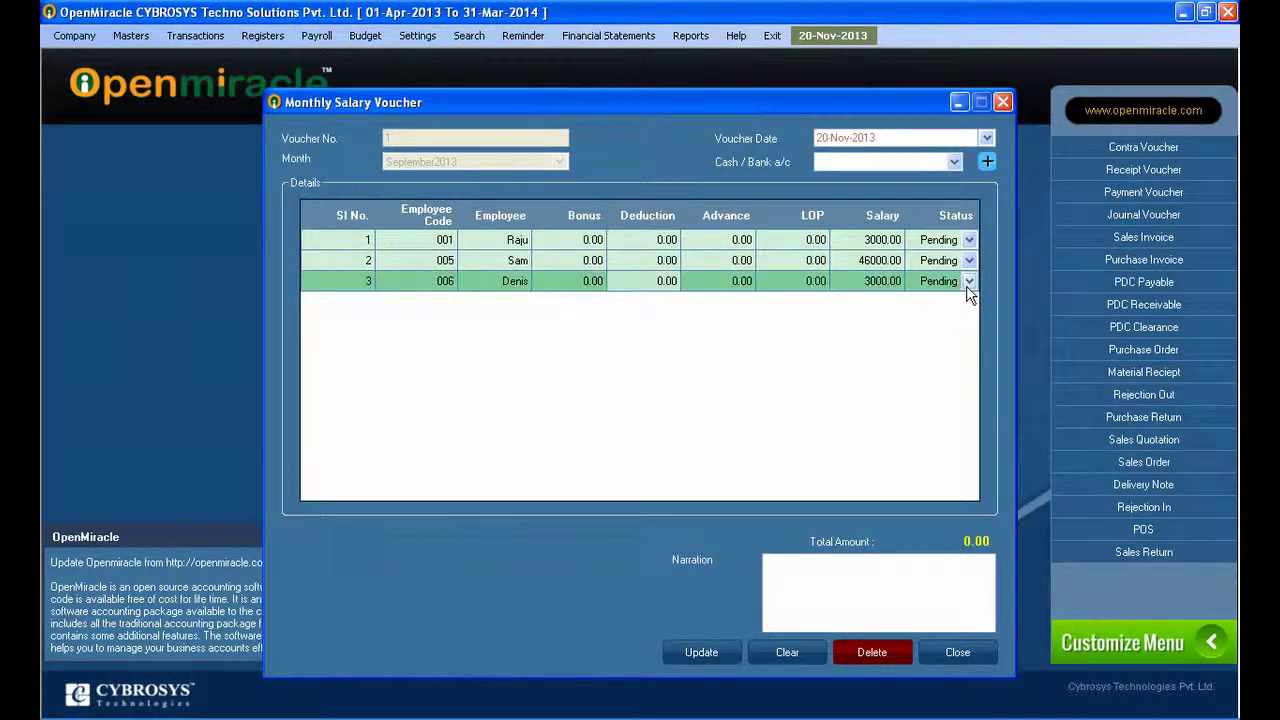
click(968, 283)
click(918, 305)
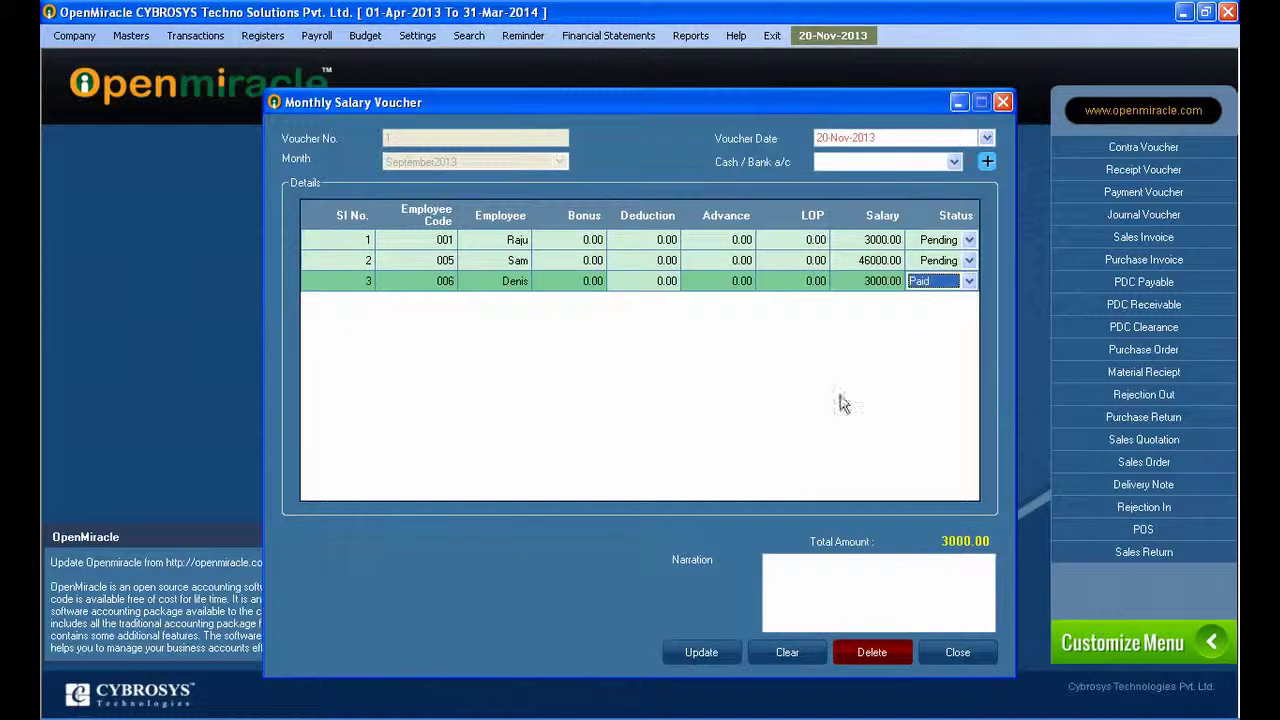
Save the September 2013 voucher with Denis's 3000.00 paid from the Cash account.
click(720, 658)
click(646, 428)
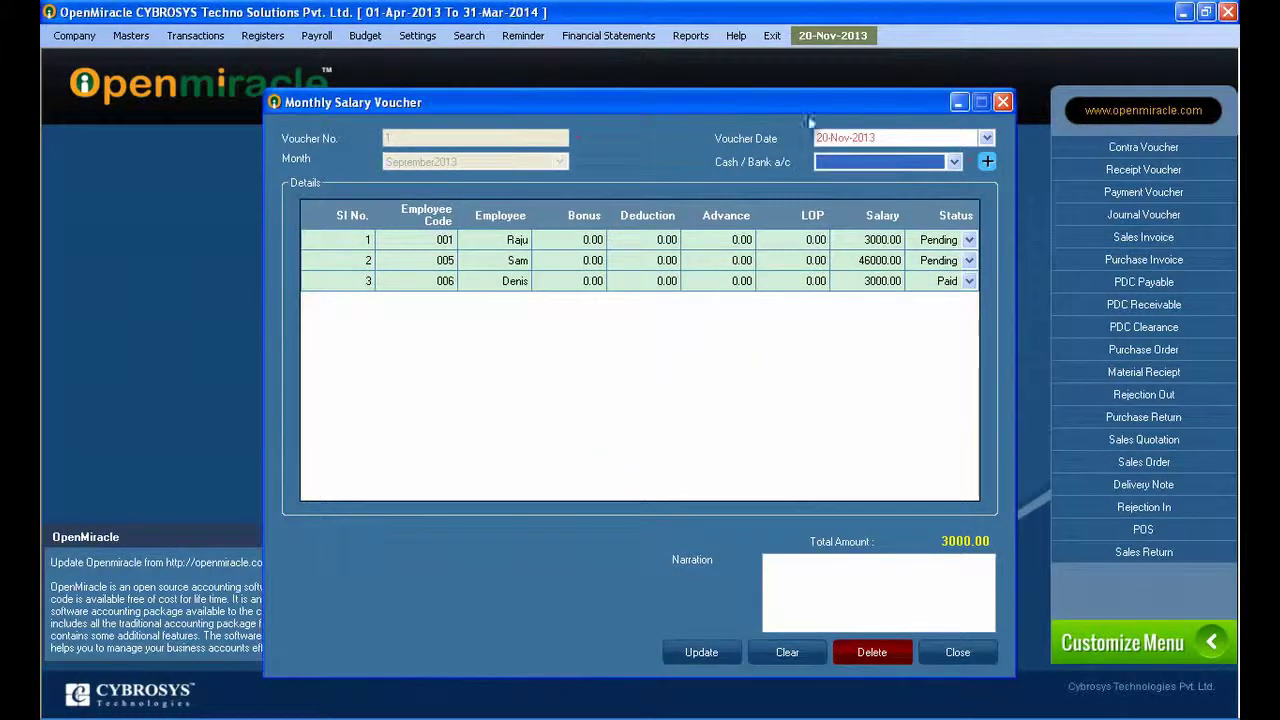
scroll(850, 175, down, 2)
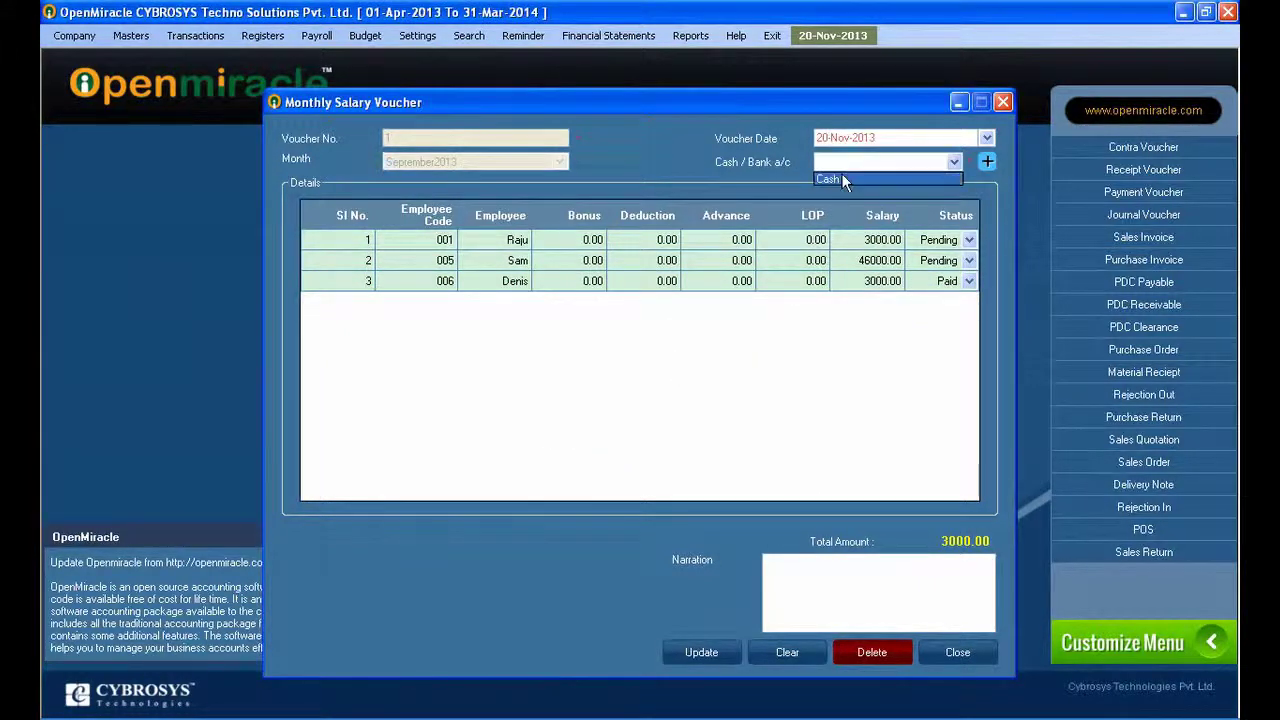
click(723, 653)
click(626, 430)
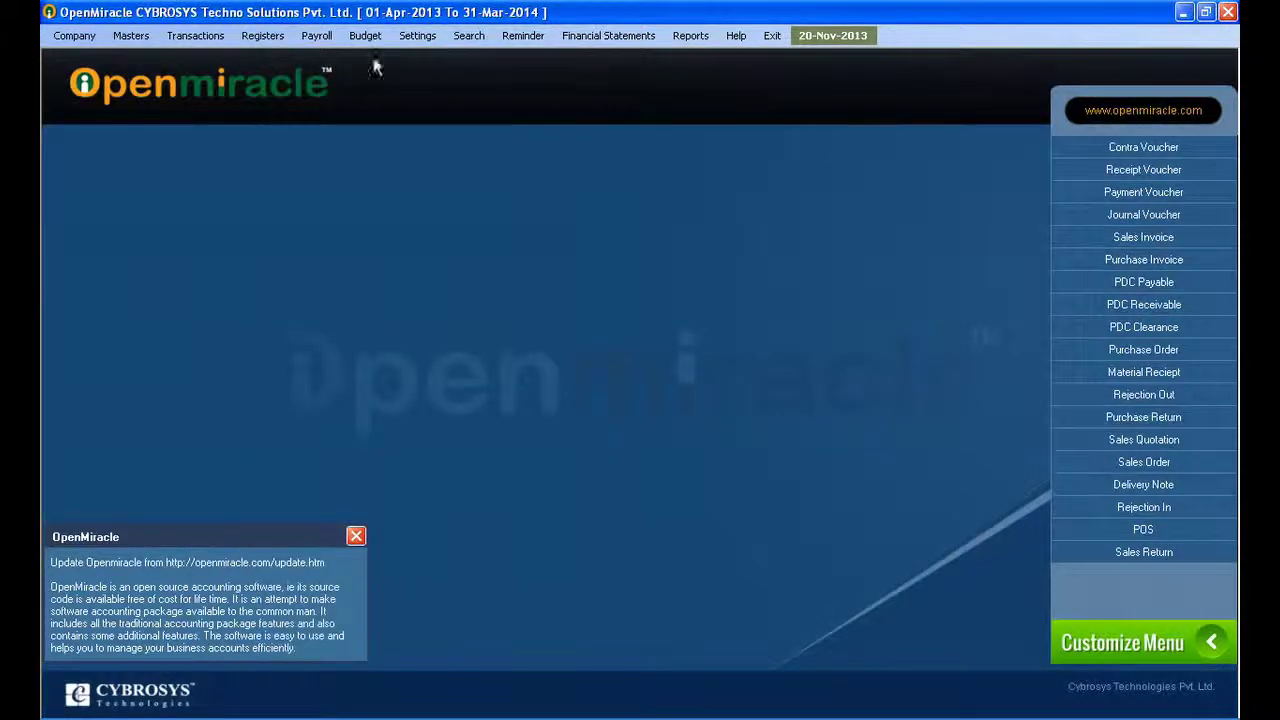
Reopen the Monthly Salary Register from Payroll and bring up the month list for the November 2013 Salary Month.
click(318, 37)
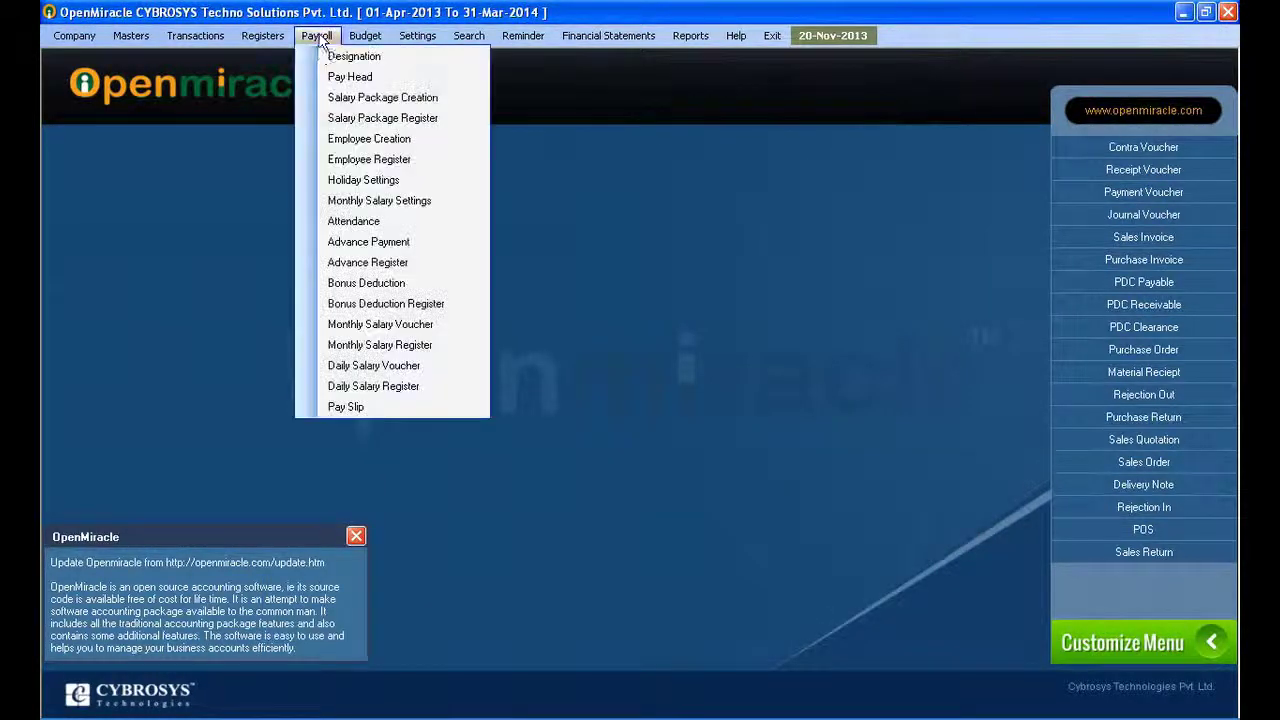
click(374, 345)
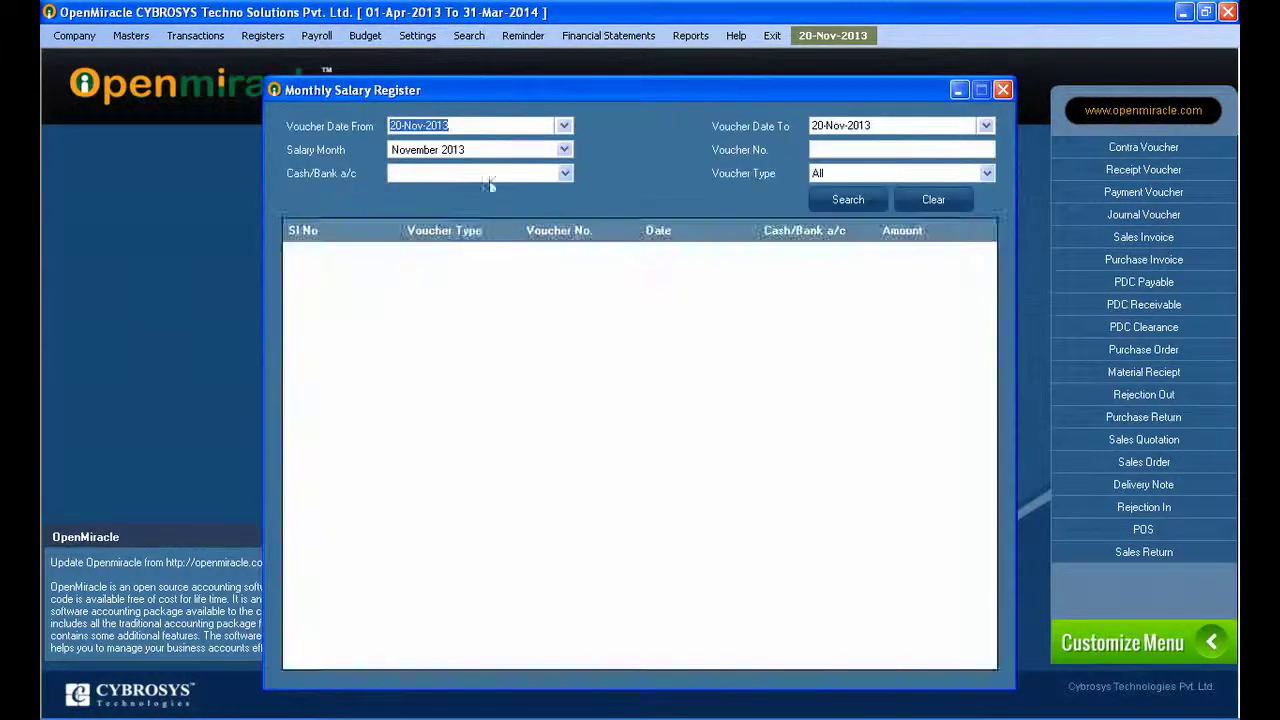
click(565, 149)
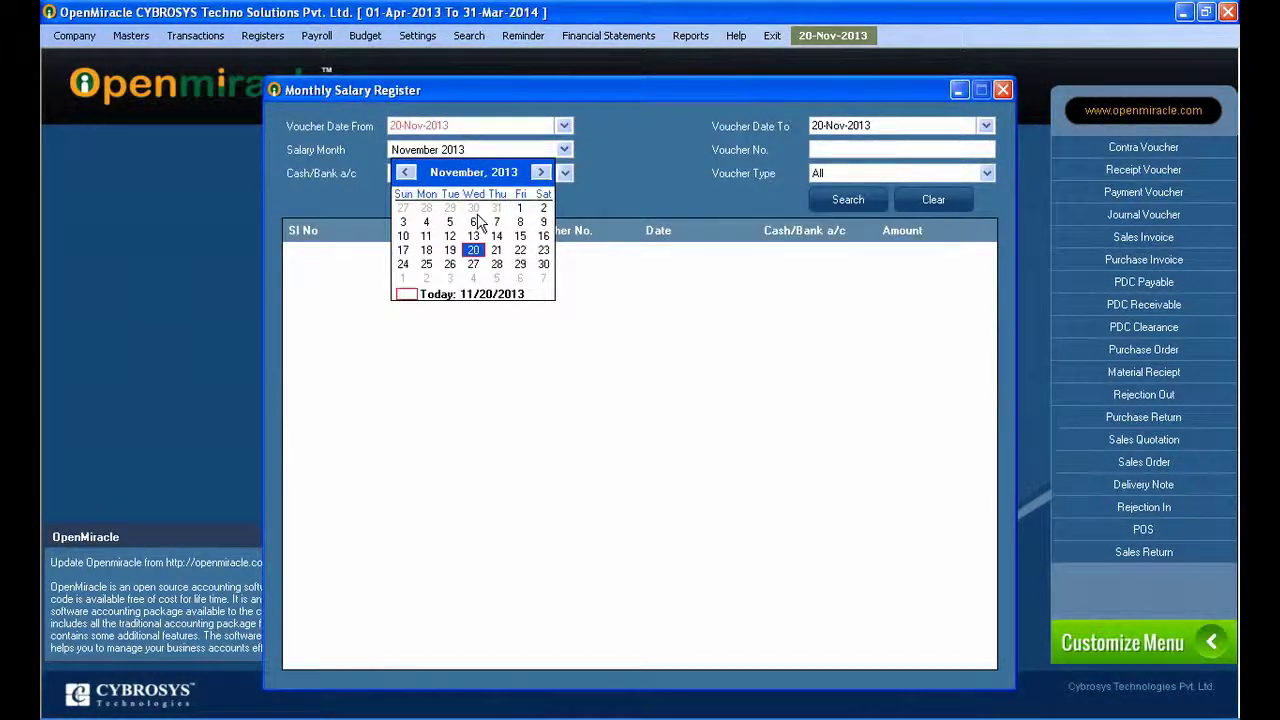
click(448, 172)
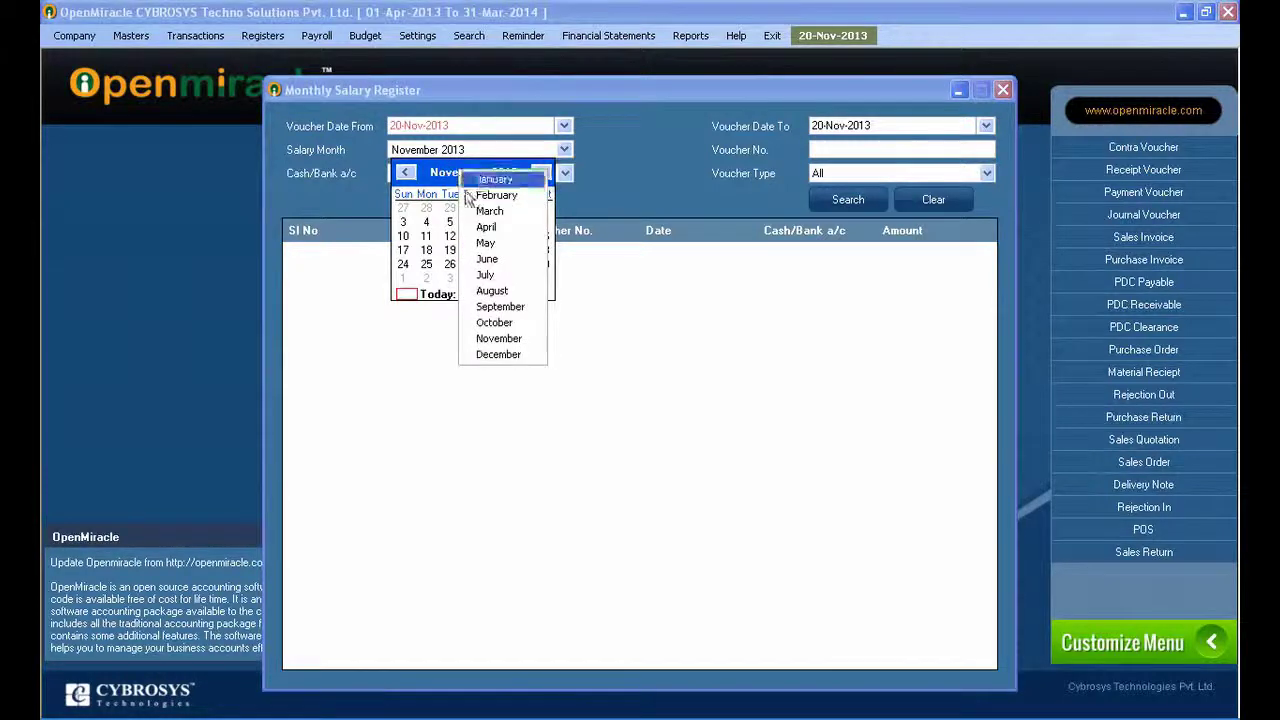